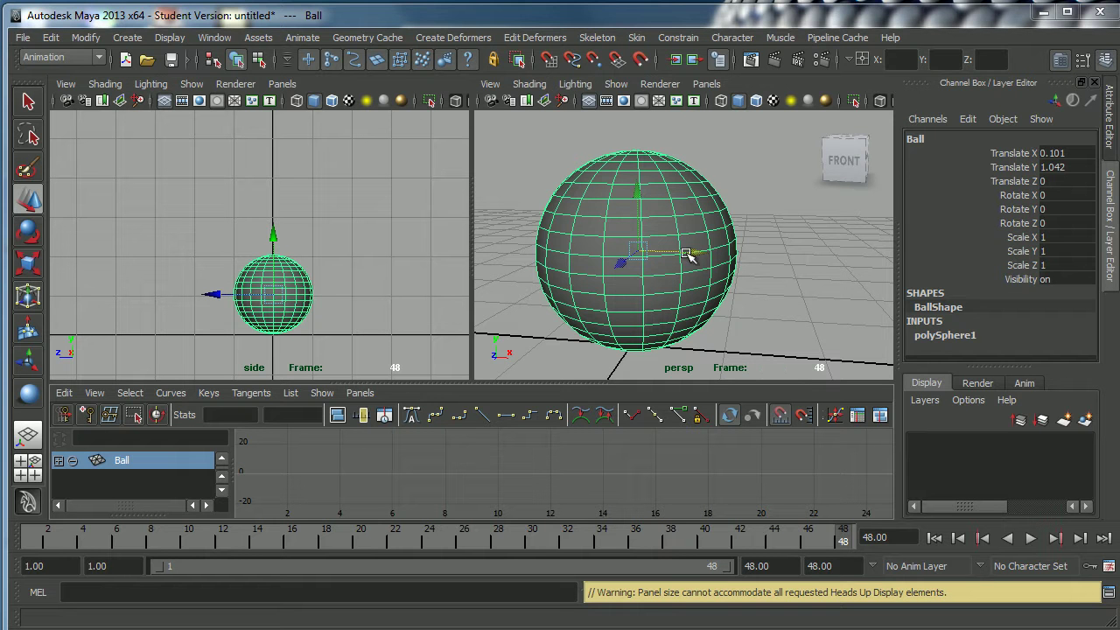
Step: Delete the existing Ball object from the scene
scroll(674, 250, down, 5)
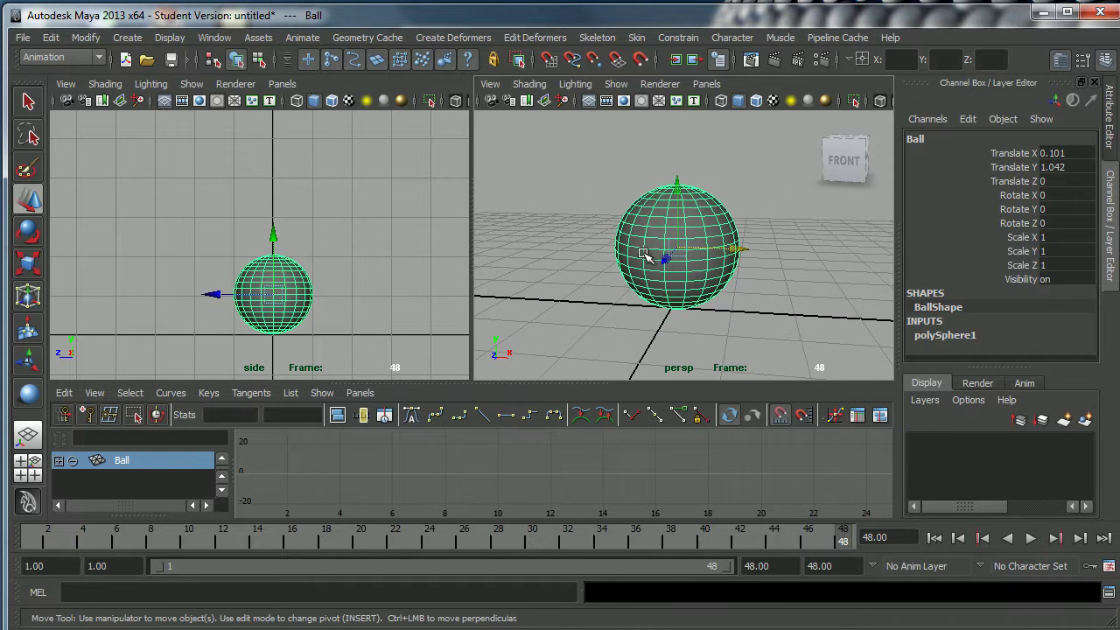
alt+drag(670, 253, 675, 254)
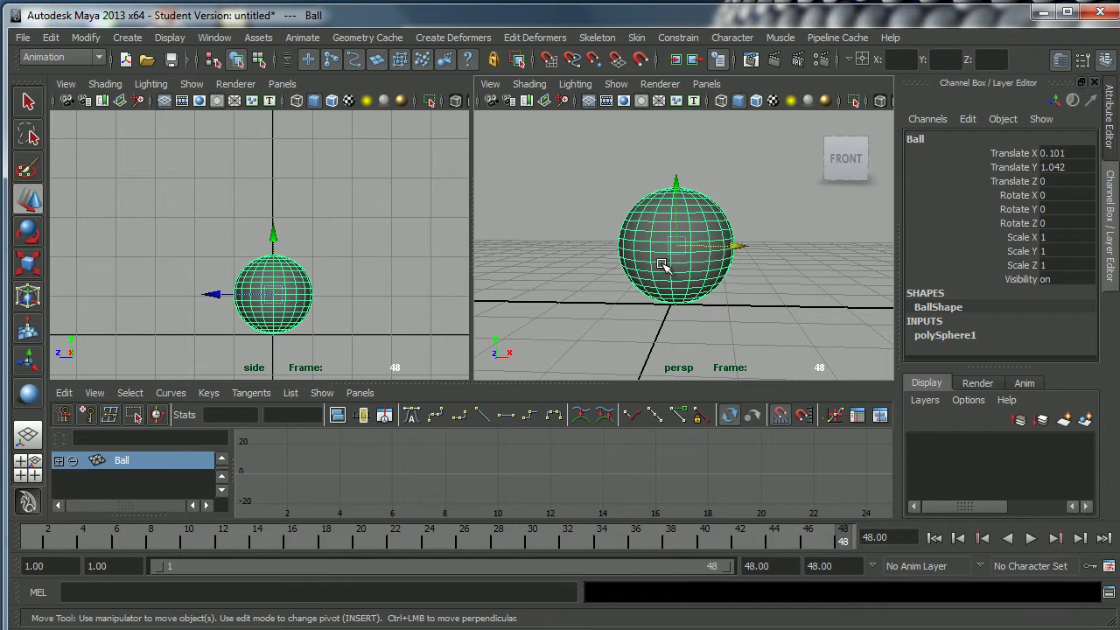
key(Delete)
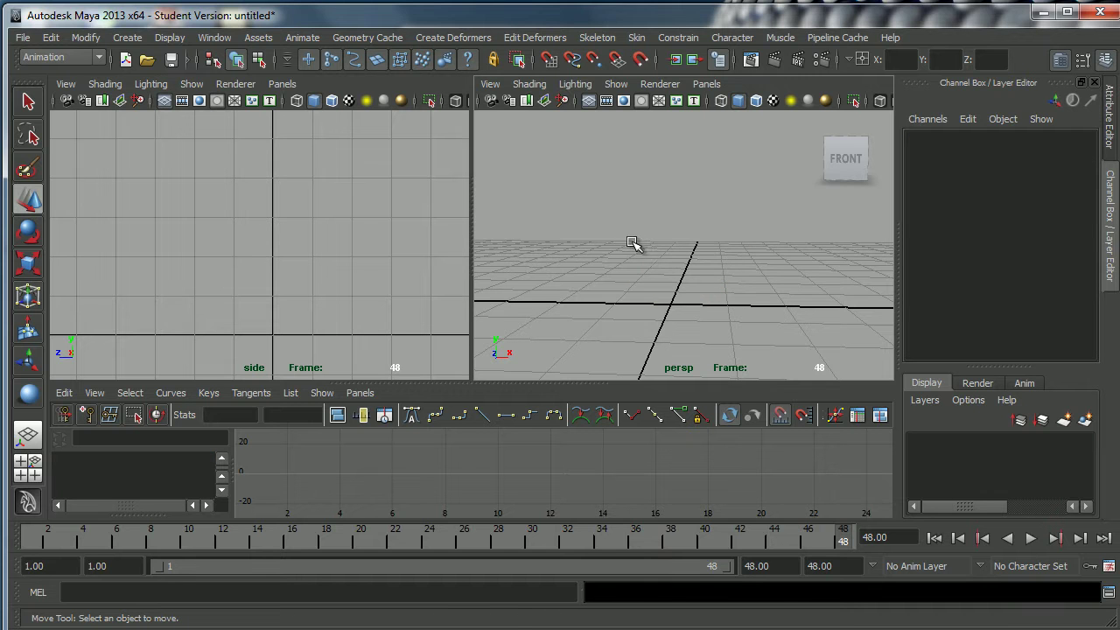
Step: Create a new polygon sphere at the grid's origin
alt+middle_drag(633, 242, 634, 247)
alt+drag(635, 268, 680, 261)
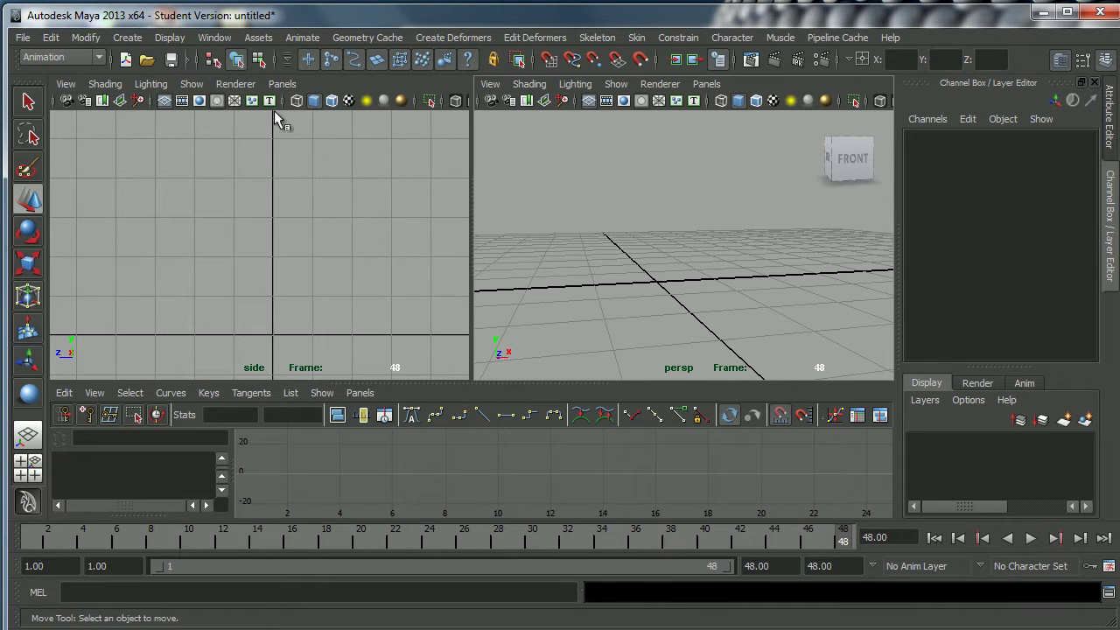
click(129, 38)
mouse_move(168, 80)
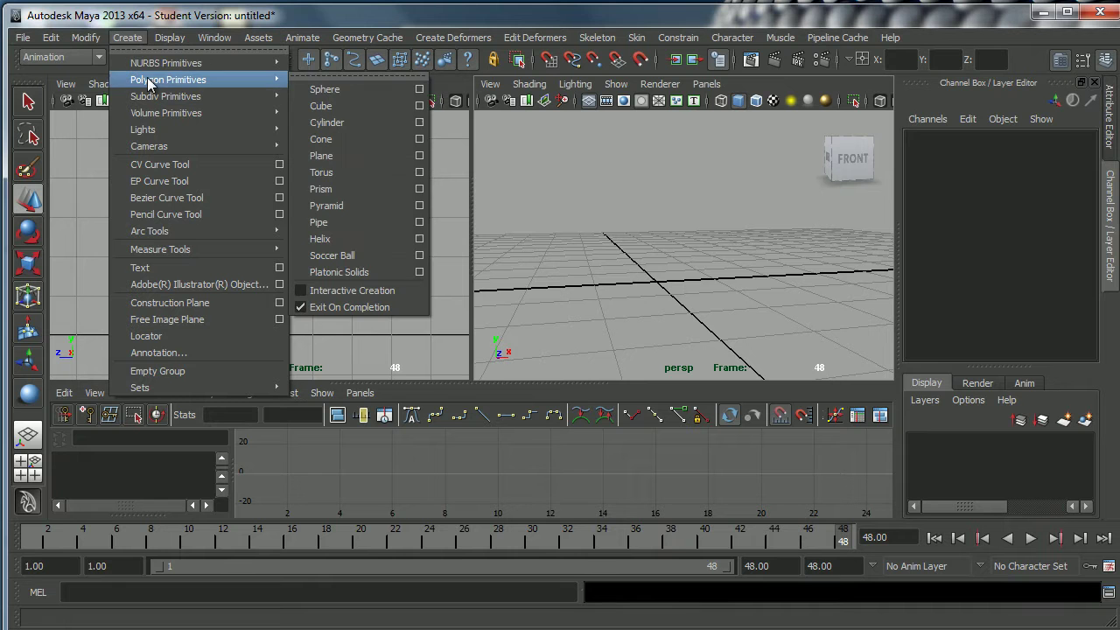
click(323, 91)
Step: Raise the sphere along Y to about 1.017 so that it rests on the grid
drag(655, 217, 658, 159)
scroll(656, 180, down, 3)
alt+drag(656, 262, 650, 285)
mouse_move(630, 270)
alt+right_down()
mouse_move(688, 283)
mouse_move(638, 287)
alt+right_up()
alt+drag(638, 287, 733, 283)
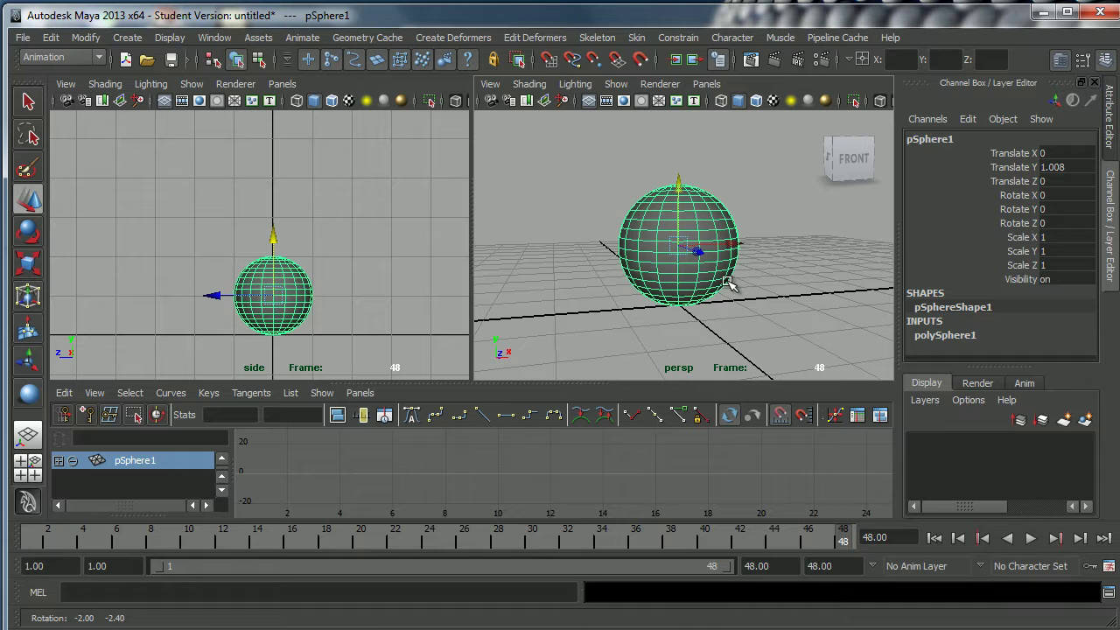
mouse_move(681, 187)
mouse_down()
mouse_move(680, 170)
mouse_move(675, 188)
mouse_up()
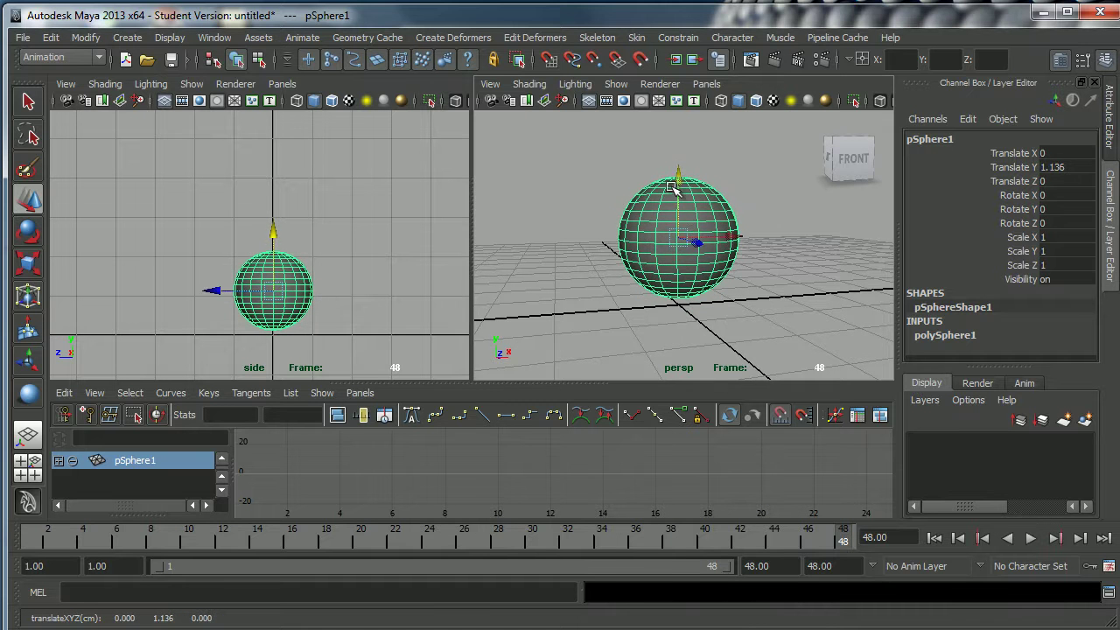
alt+drag(675, 287, 680, 186)
alt+drag(667, 245, 682, 261)
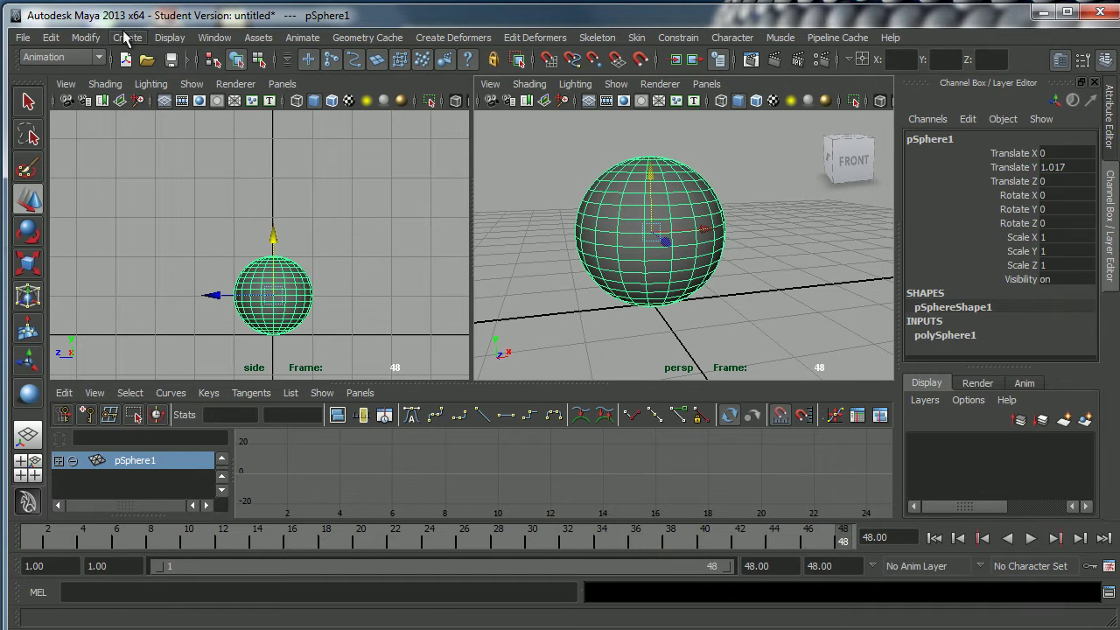
Step: Open the Project Window and enlarge it to show all the location sections
click(26, 41)
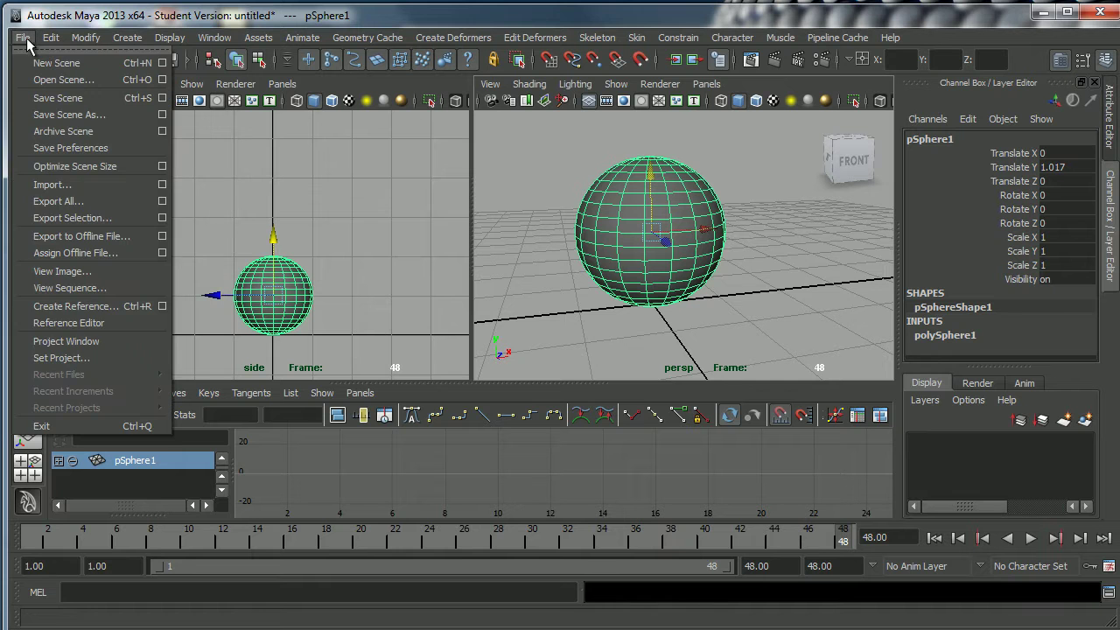
click(75, 346)
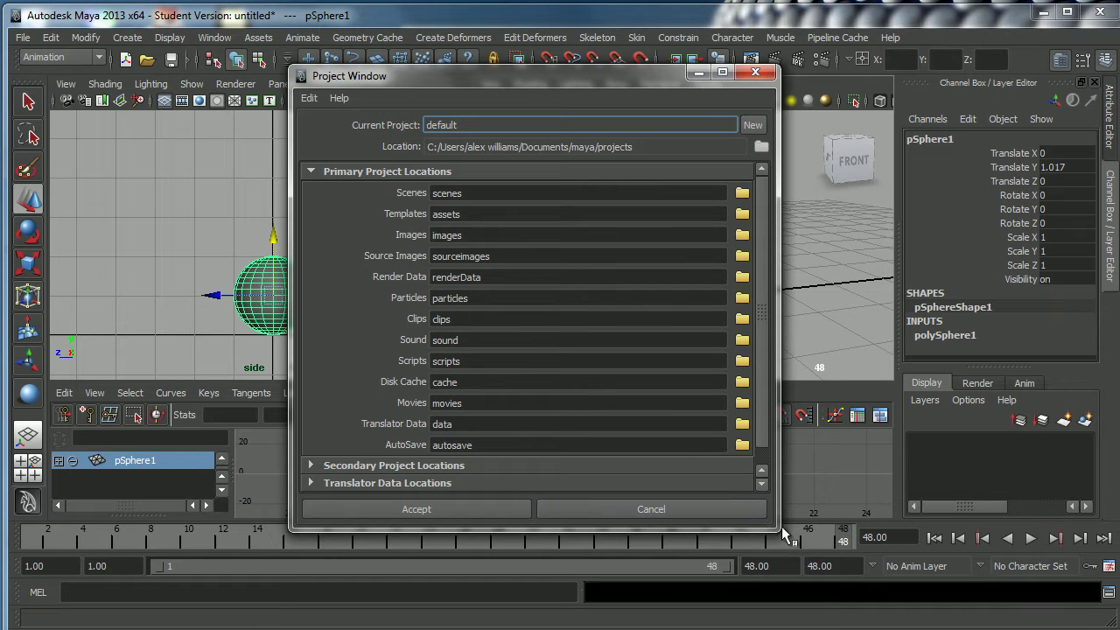
drag(781, 526, 855, 600)
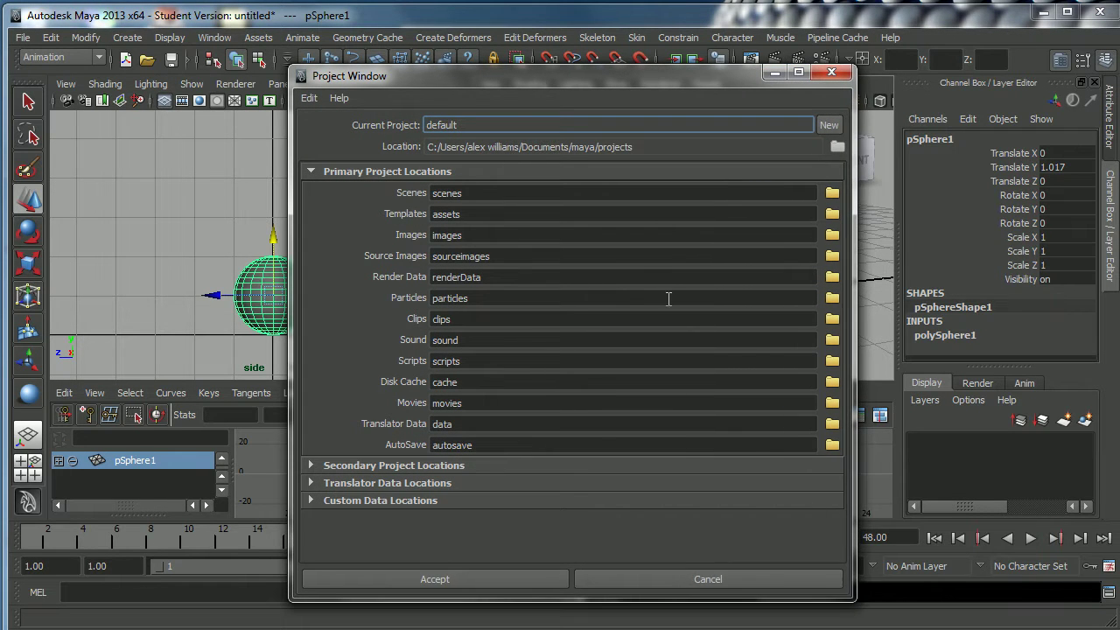
drag(560, 80, 543, 68)
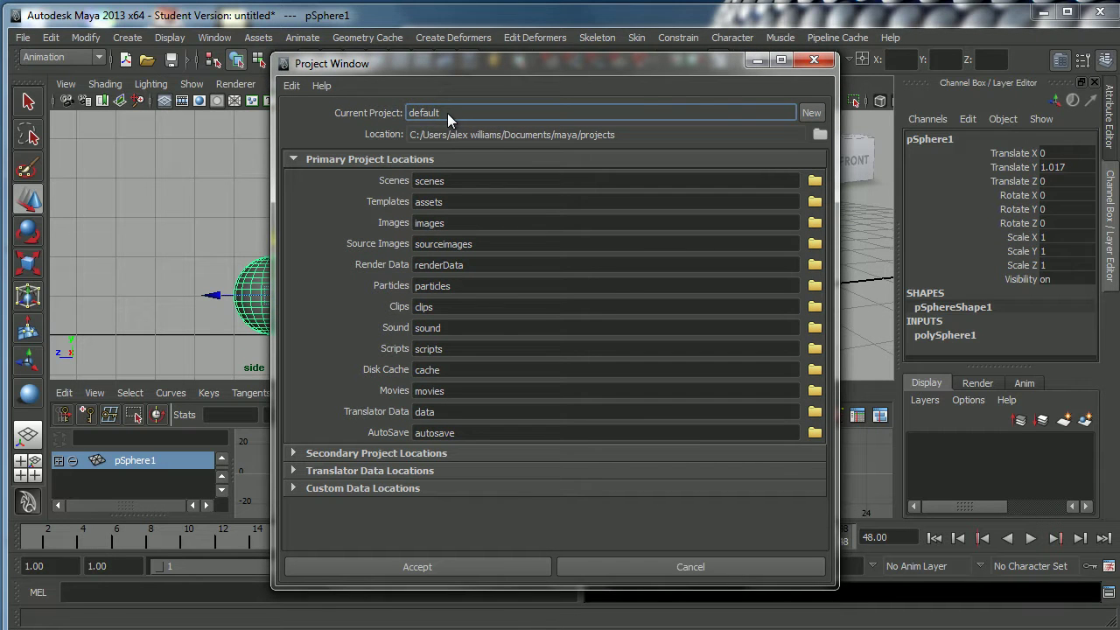
Step: Create a new project named Week1_BouncingBall with the default folder locations
click(810, 113)
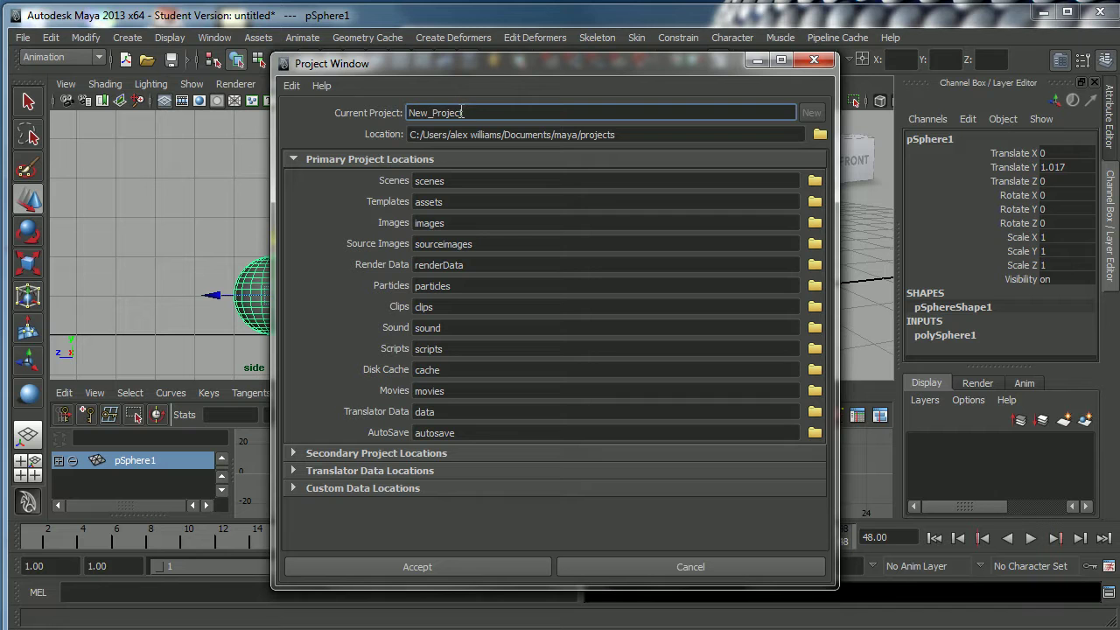
drag(462, 113, 391, 119)
text(Week1)
text(_Bouncinb)
key(BackSpace)
key(BackSpace)
text(ngBall)
click(453, 567)
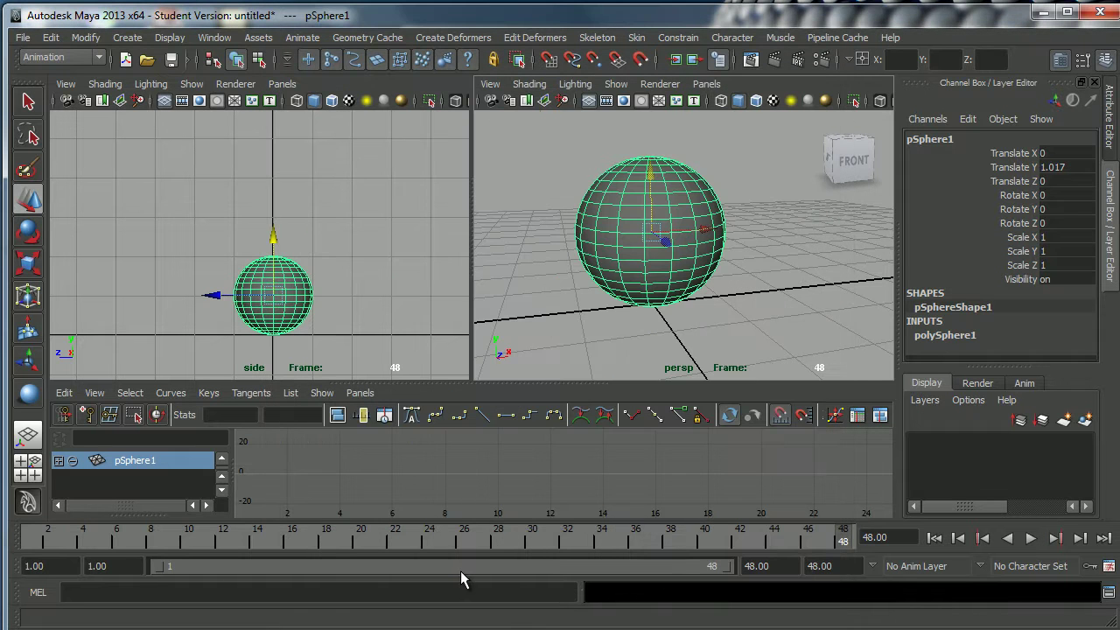
Step: Set Week1_BouncingBall as the current project
click(25, 39)
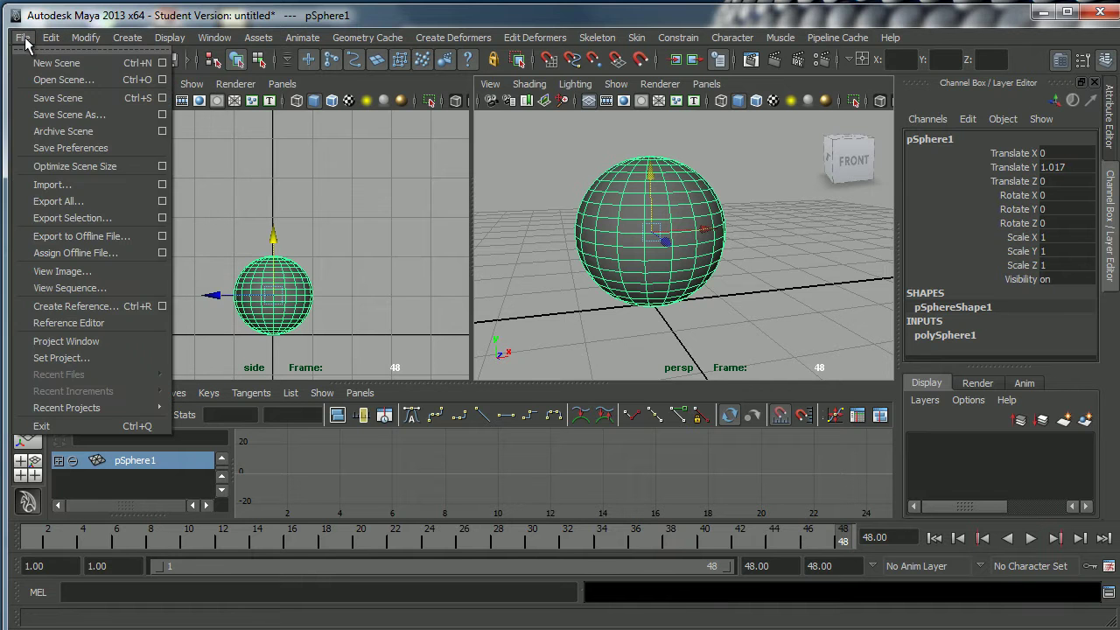
click(68, 358)
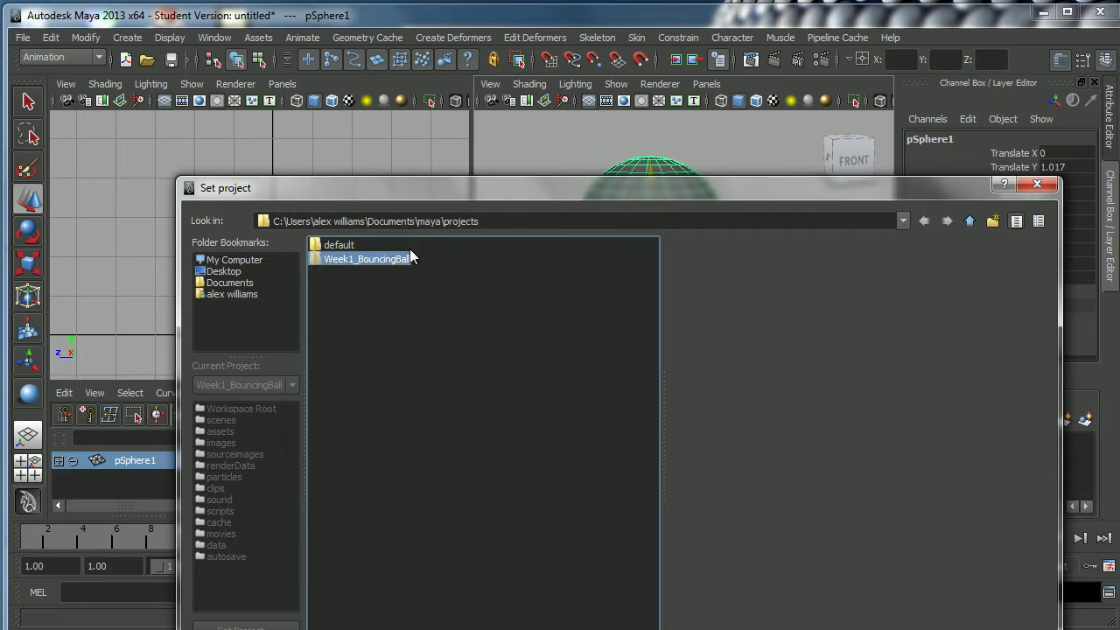
drag(541, 188, 483, 71)
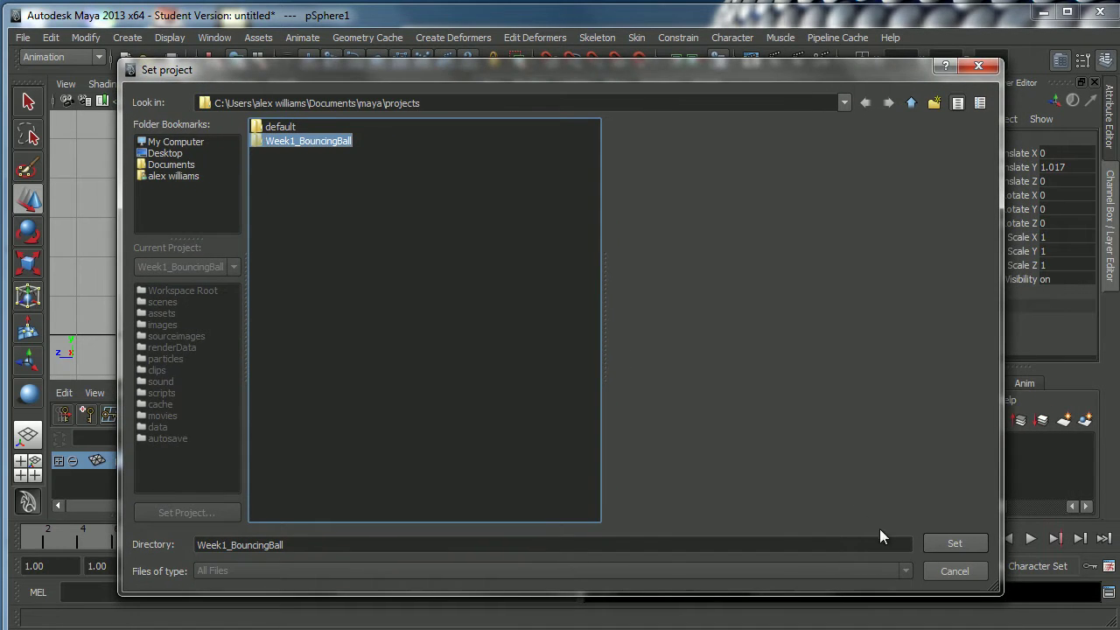
click(954, 545)
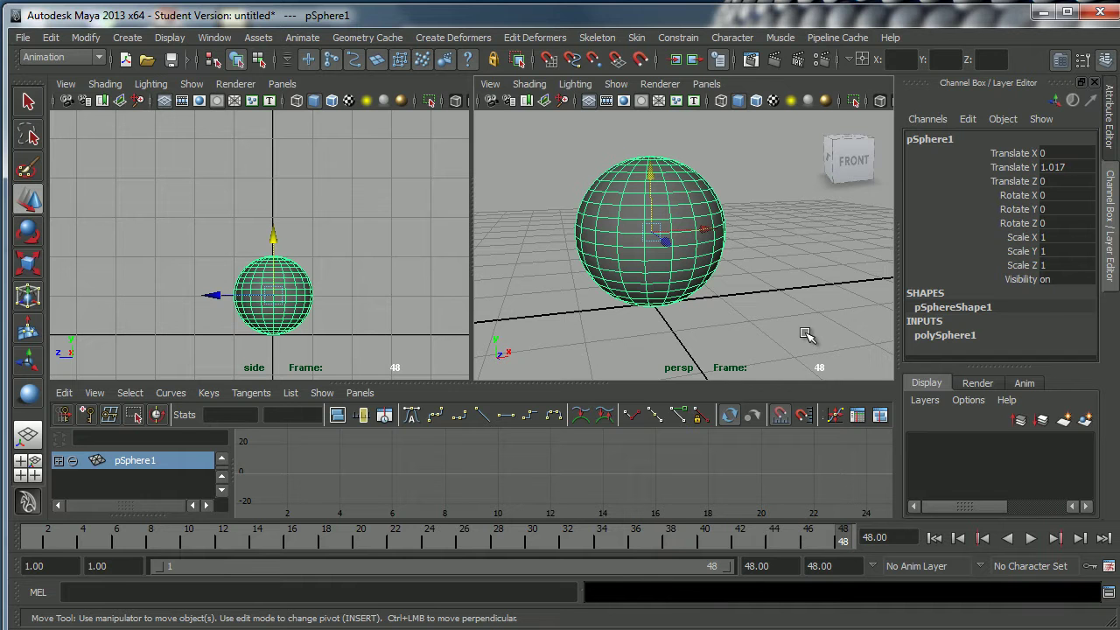
Step: Save the scene in the project's scenes folder as a Maya Binary file, naming it with the animator's name followed by _Bouncing_Ball_v001
click(24, 38)
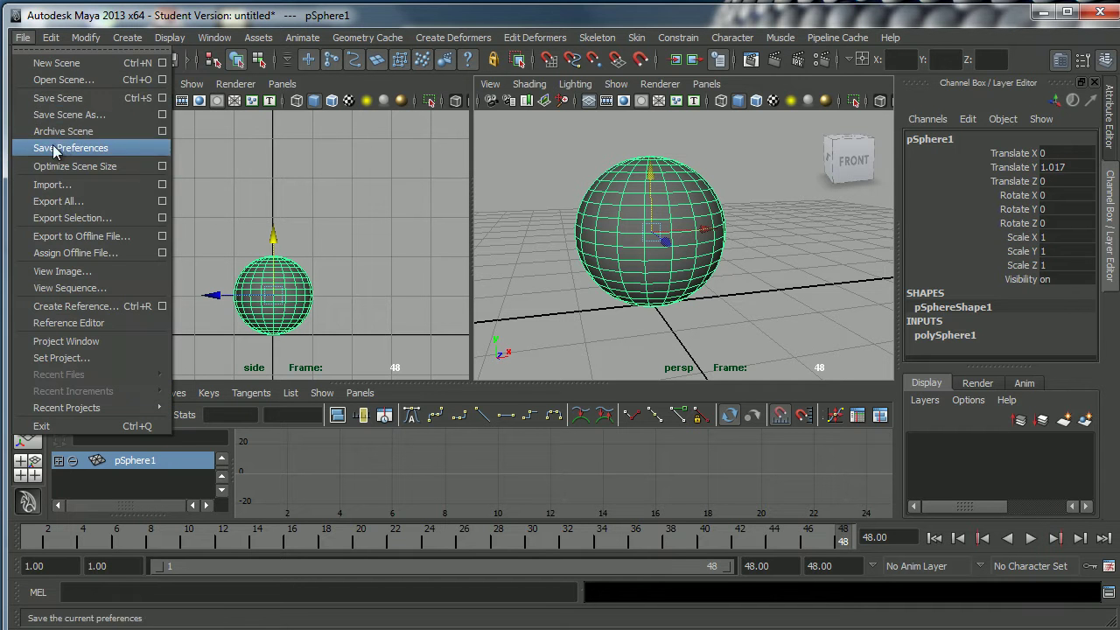
click(70, 116)
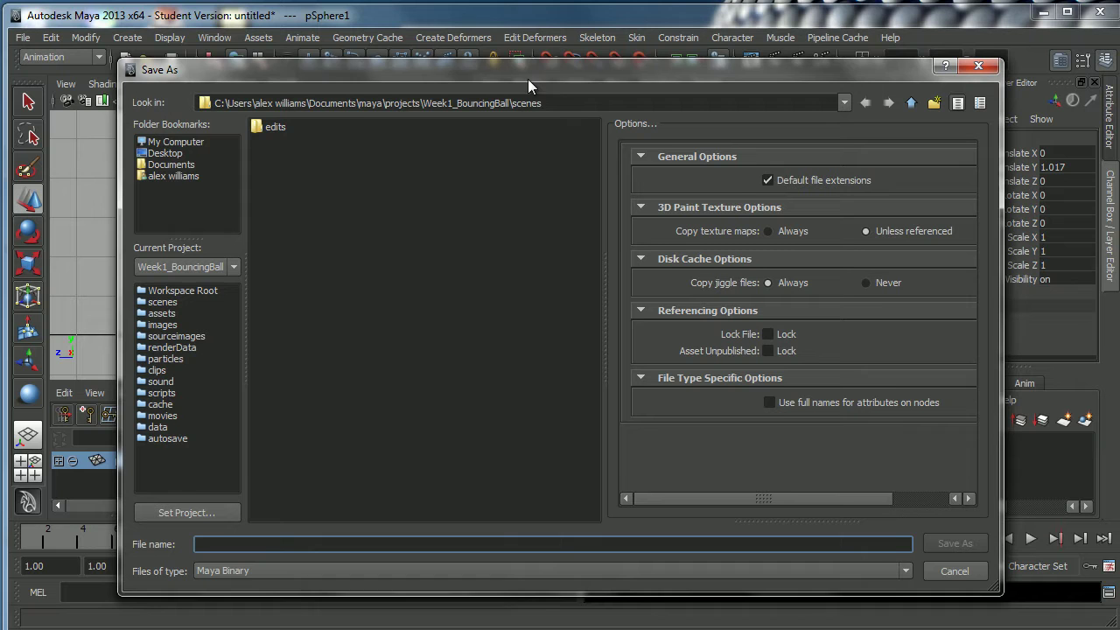
drag(531, 69, 522, 63)
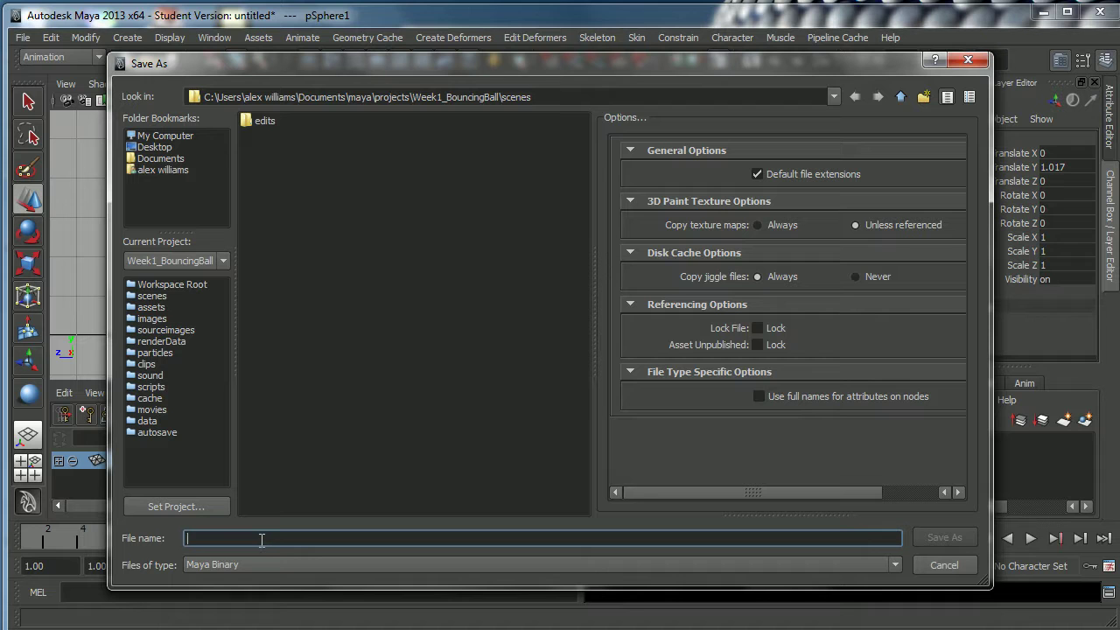
text(B)
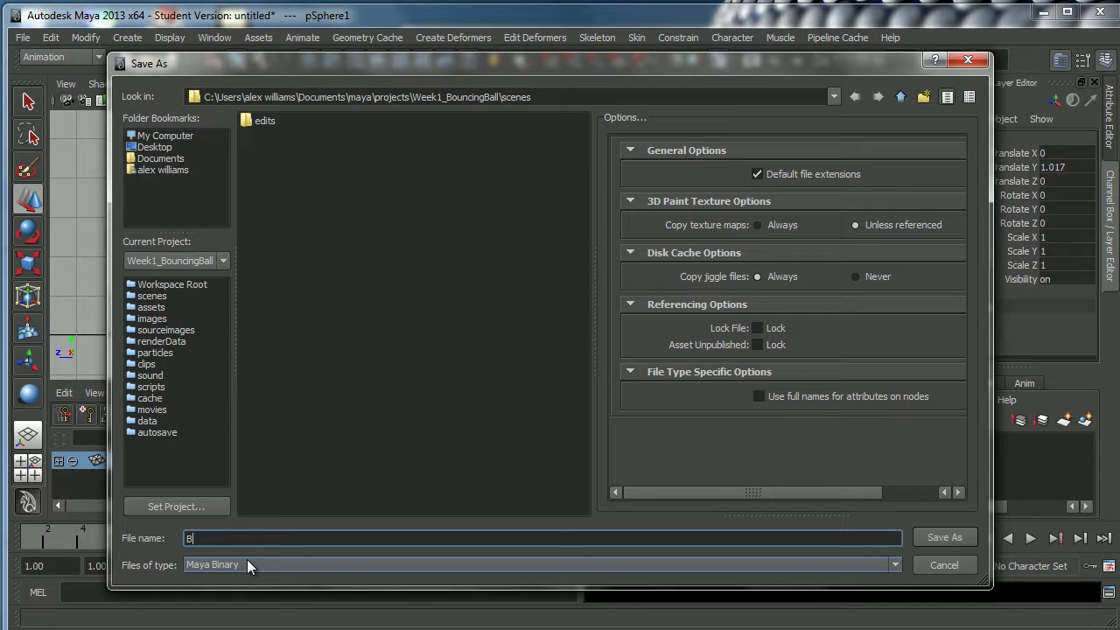
text(ounc)
text(Alex_)
text(W)
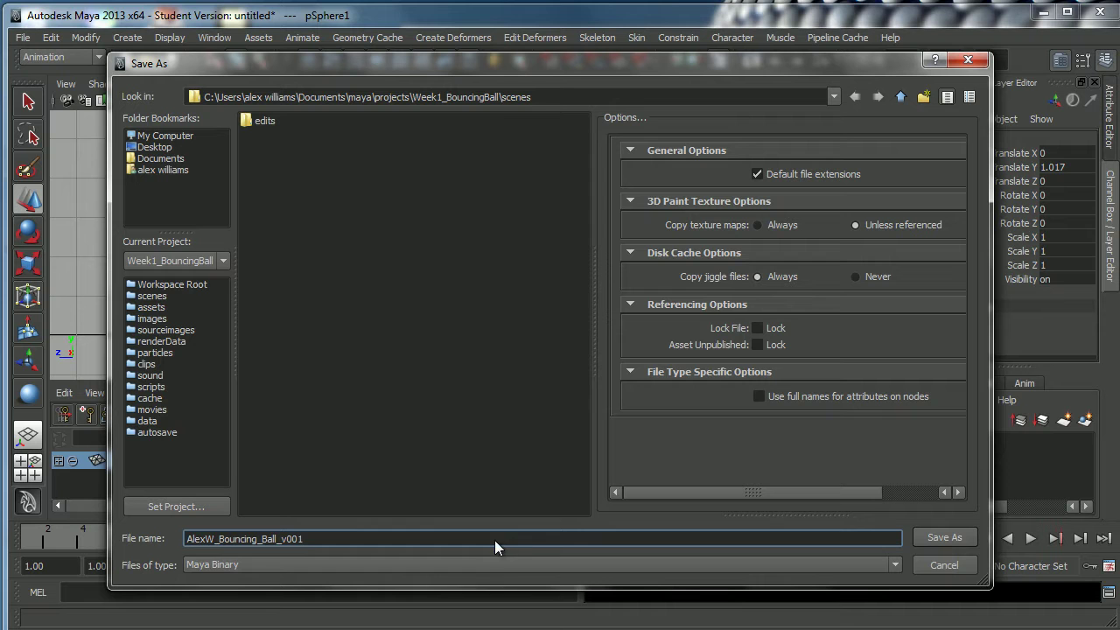
click(895, 565)
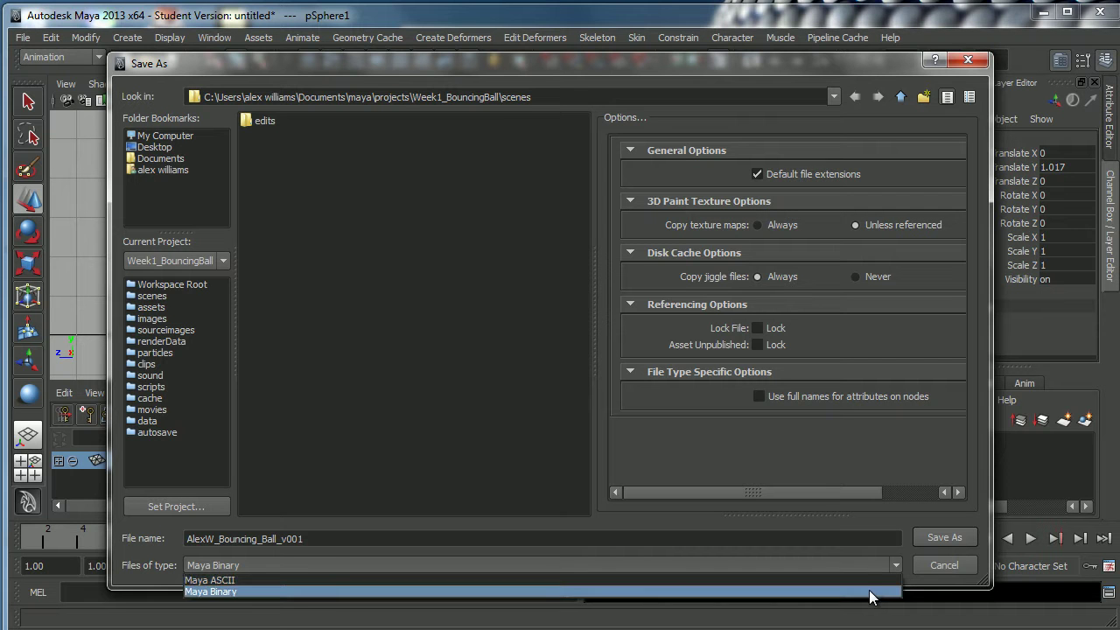
click(869, 591)
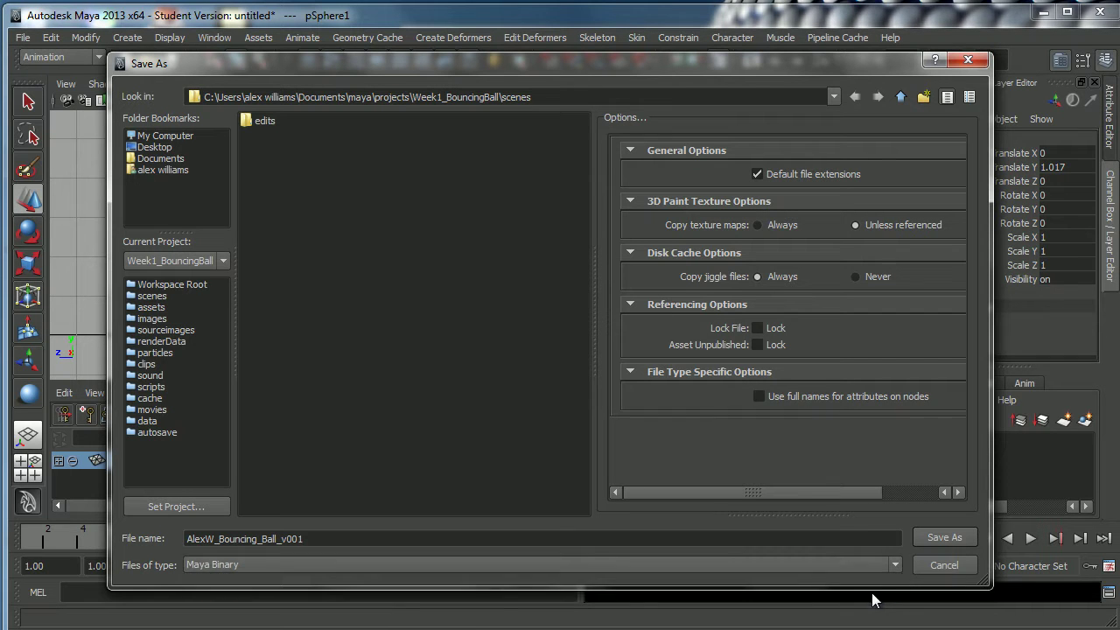
click(943, 537)
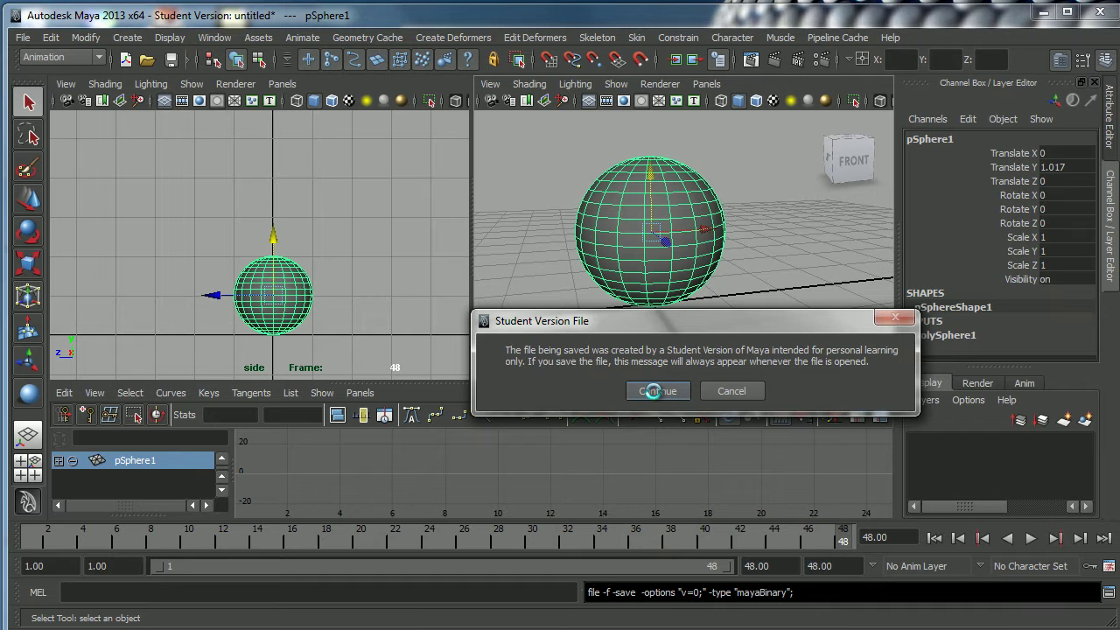
click(656, 391)
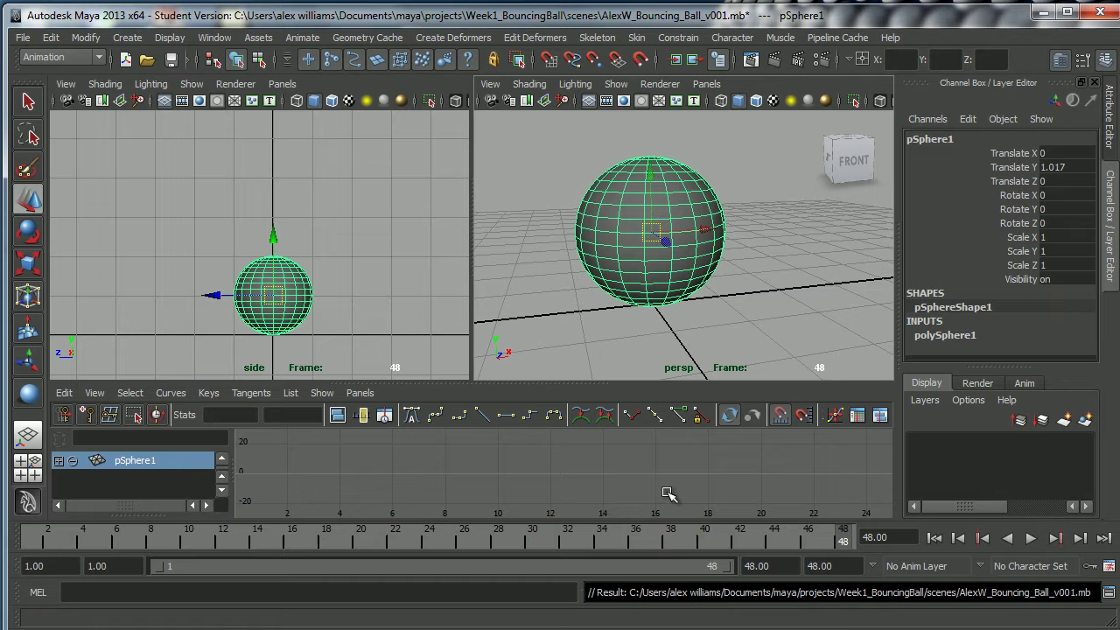
Step: Check the project's scenes folder for the saved file in the Open dialog, and leave without opening a scene
click(23, 38)
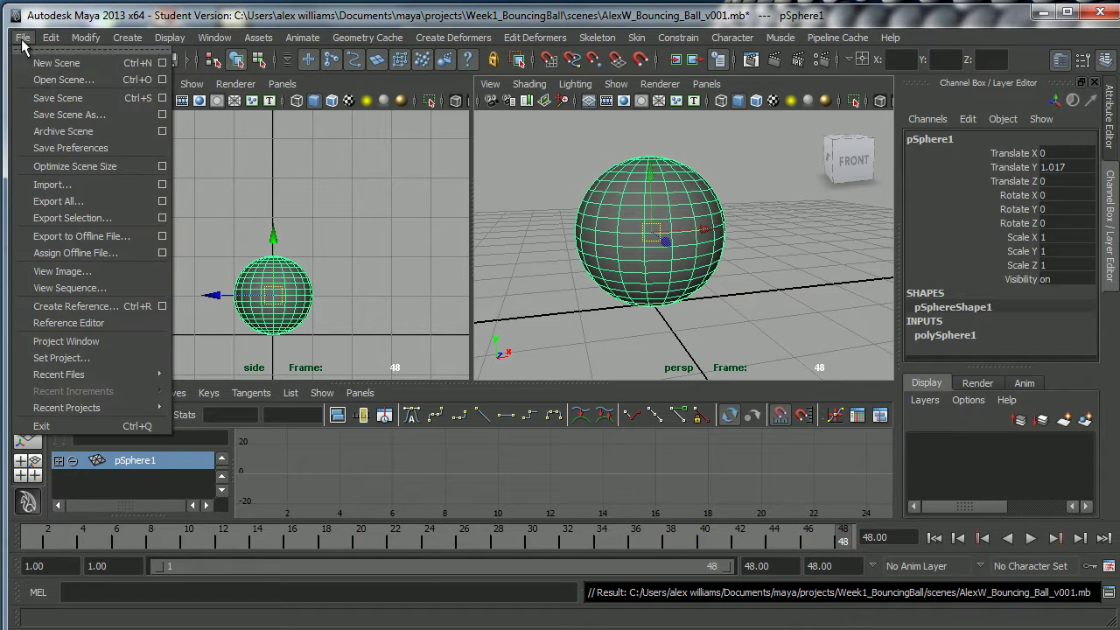
click(48, 80)
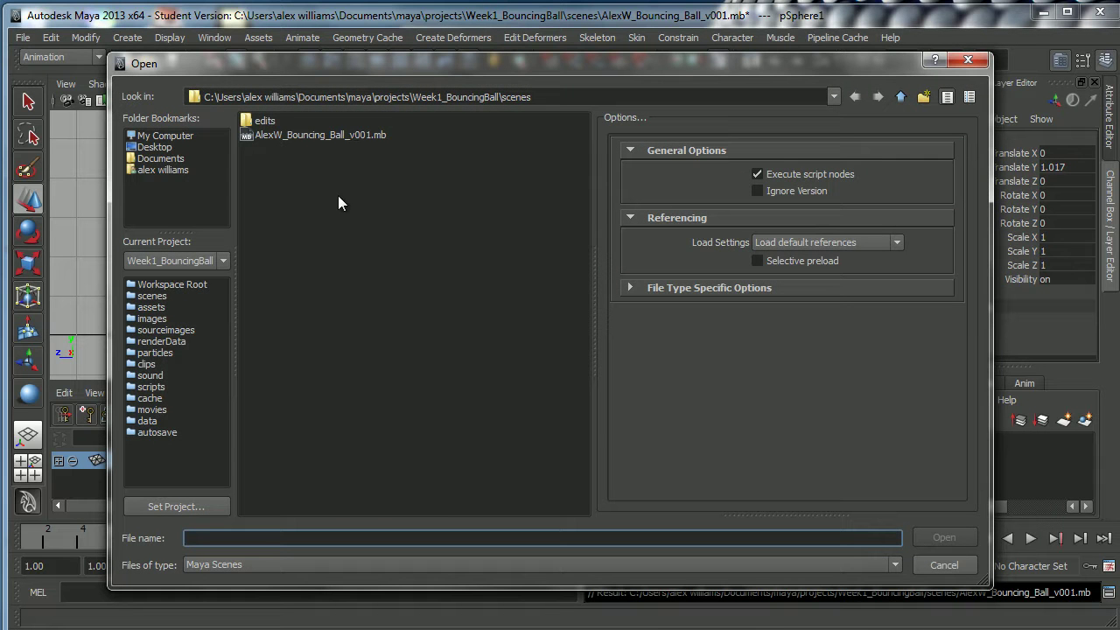
drag(678, 64, 675, 61)
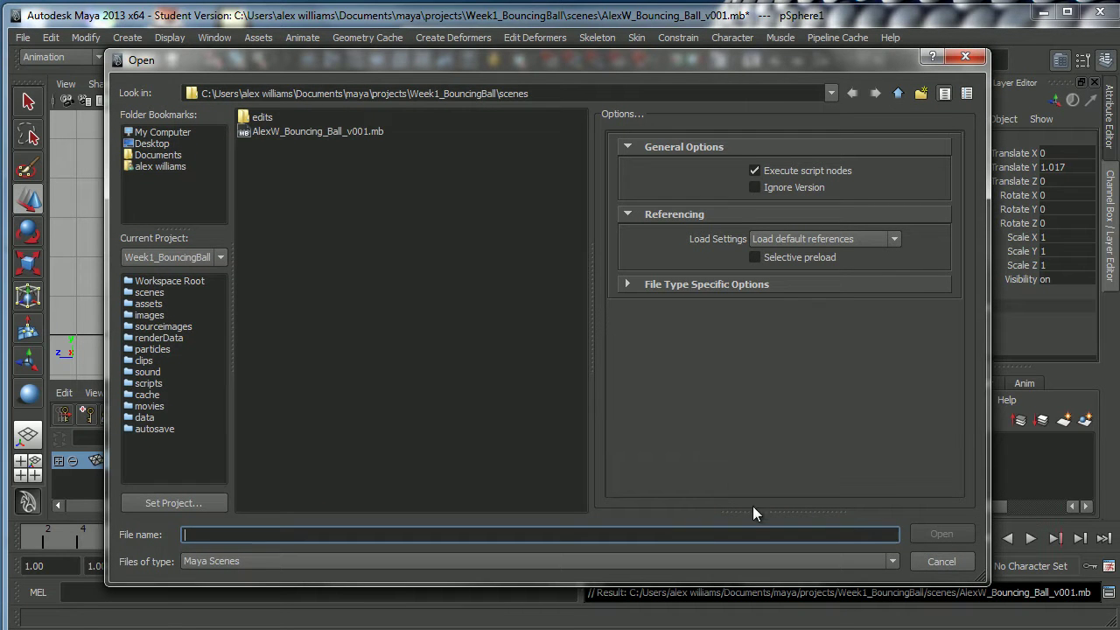
click(939, 559)
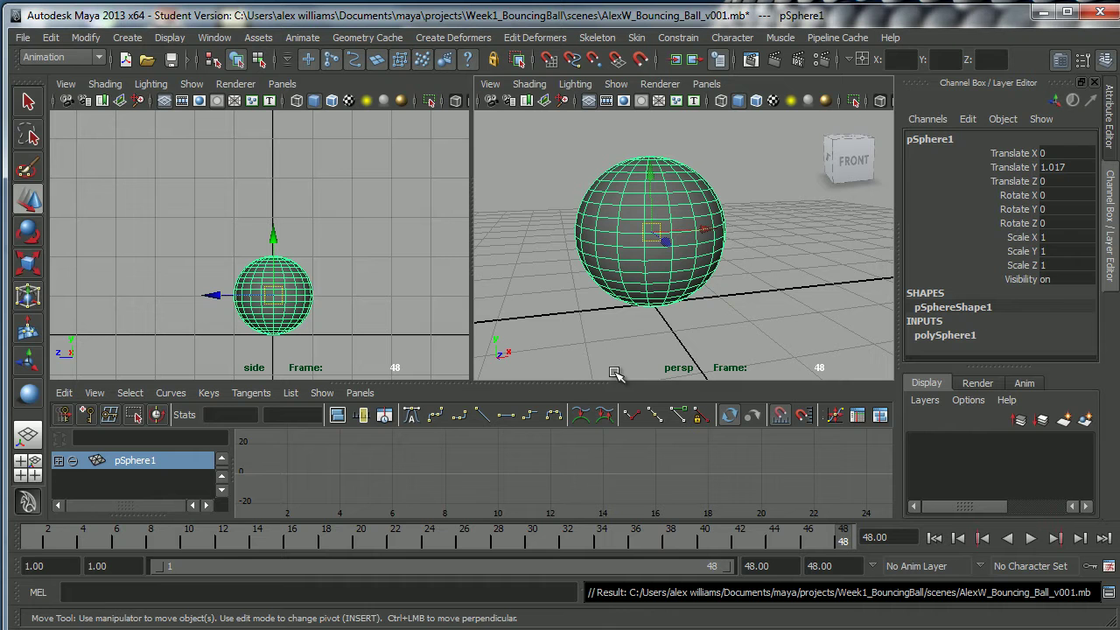
Step: Save the scene as a new version in the project's scenes folder, reusing the existing file name but ending it in _Bouncing_Ball_v002
click(23, 37)
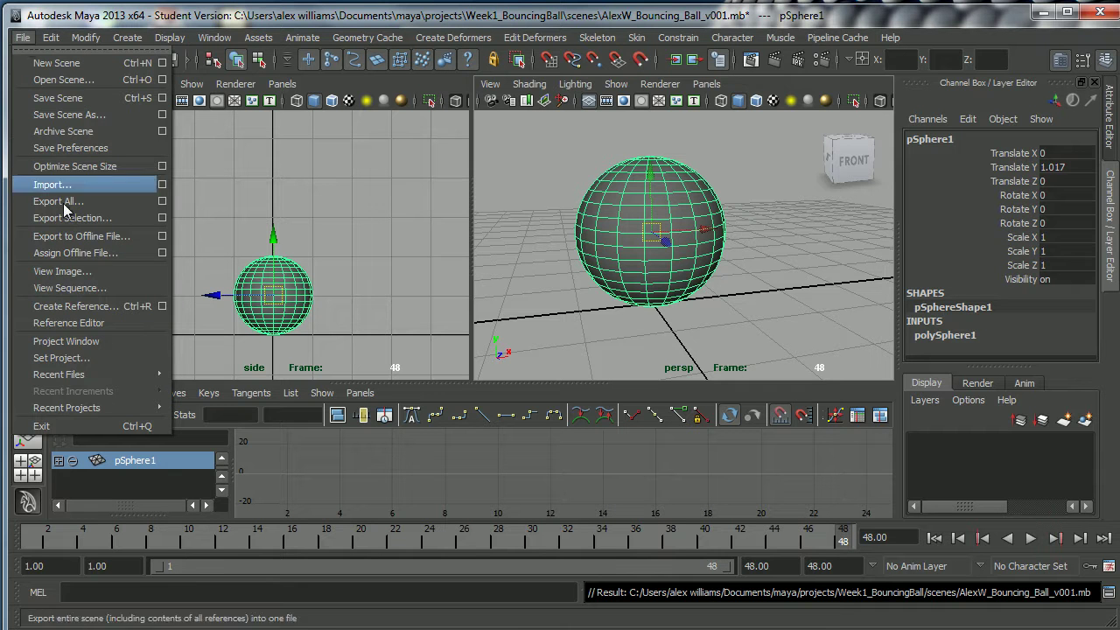
click(70, 119)
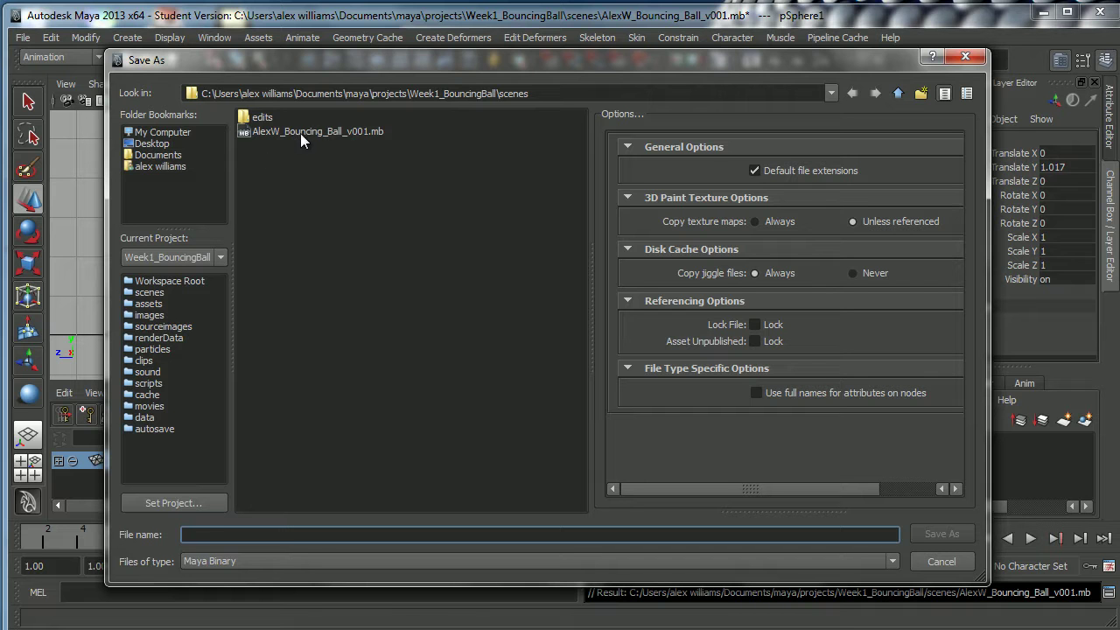
click(307, 130)
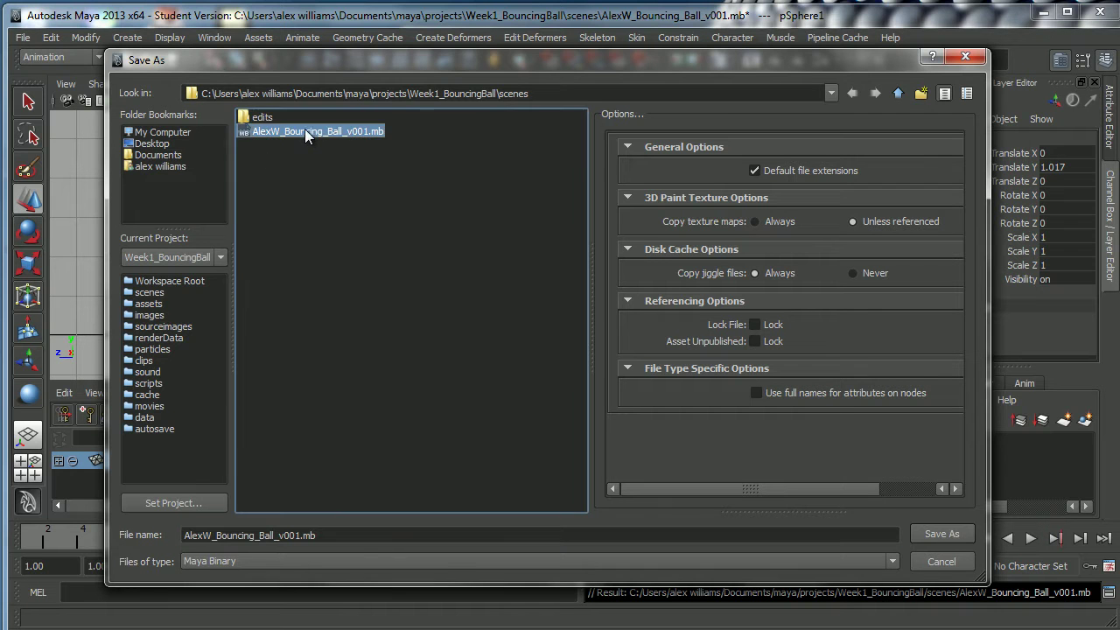
click(302, 536)
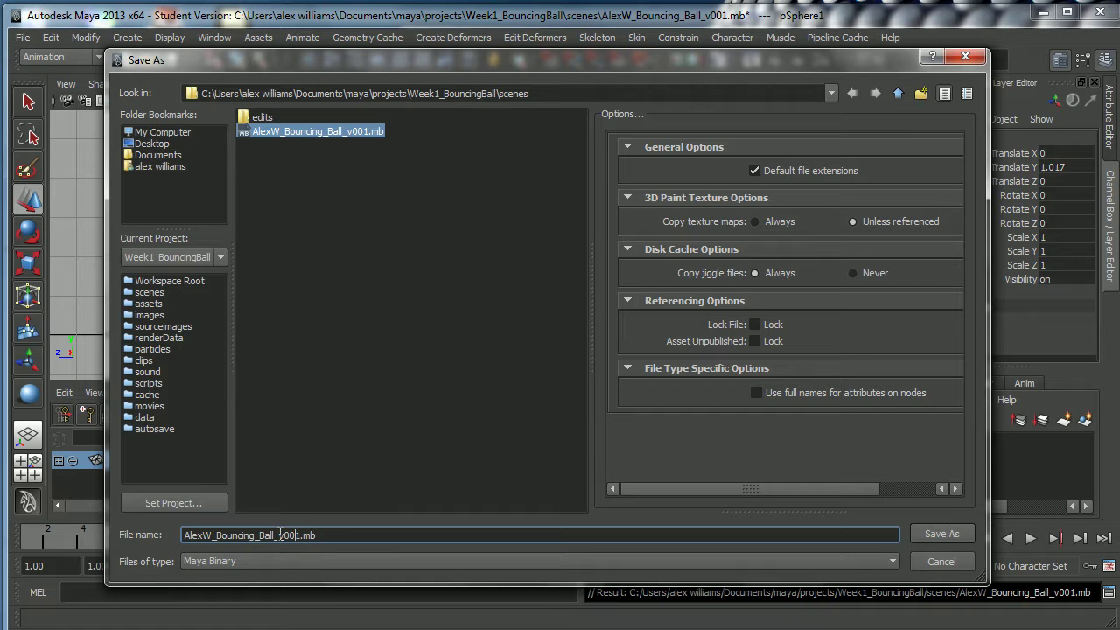
key(BackSpace)
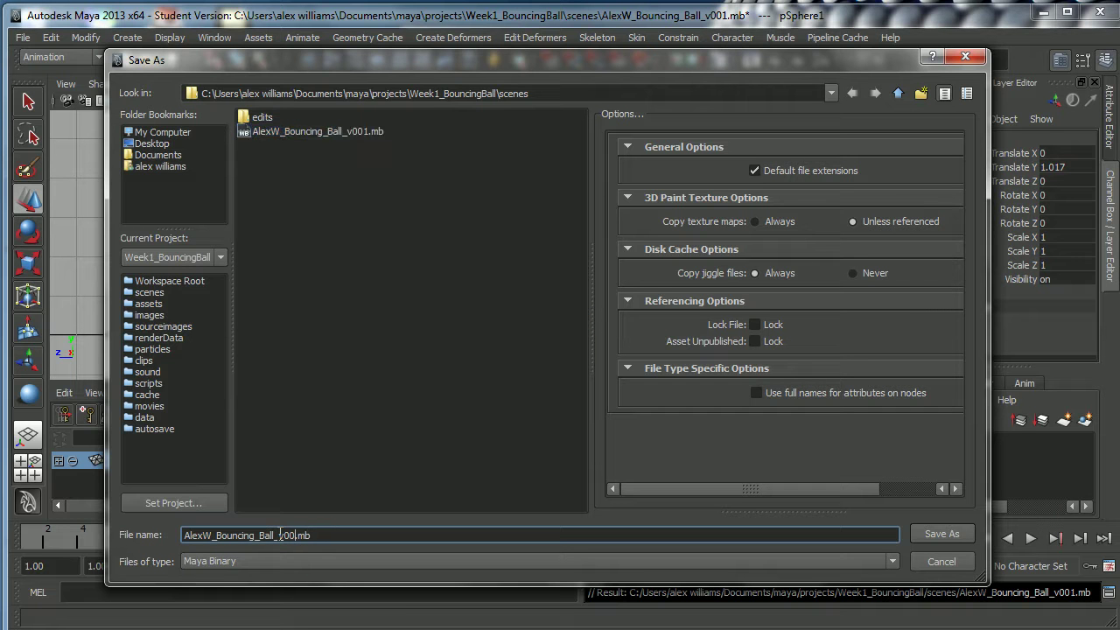
text(2)
click(933, 533)
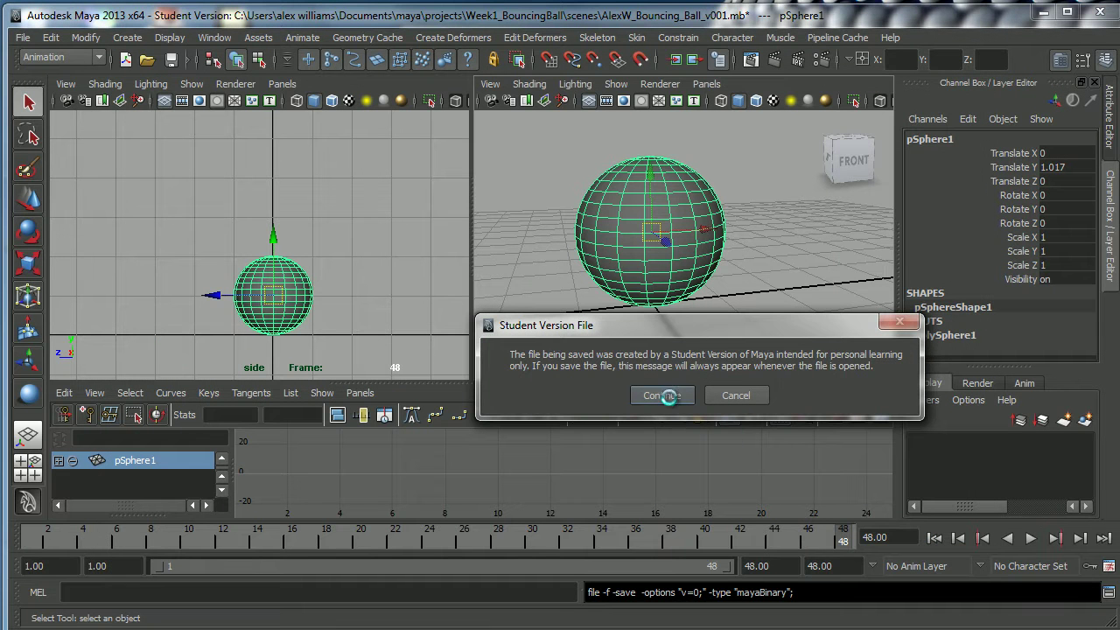
click(660, 395)
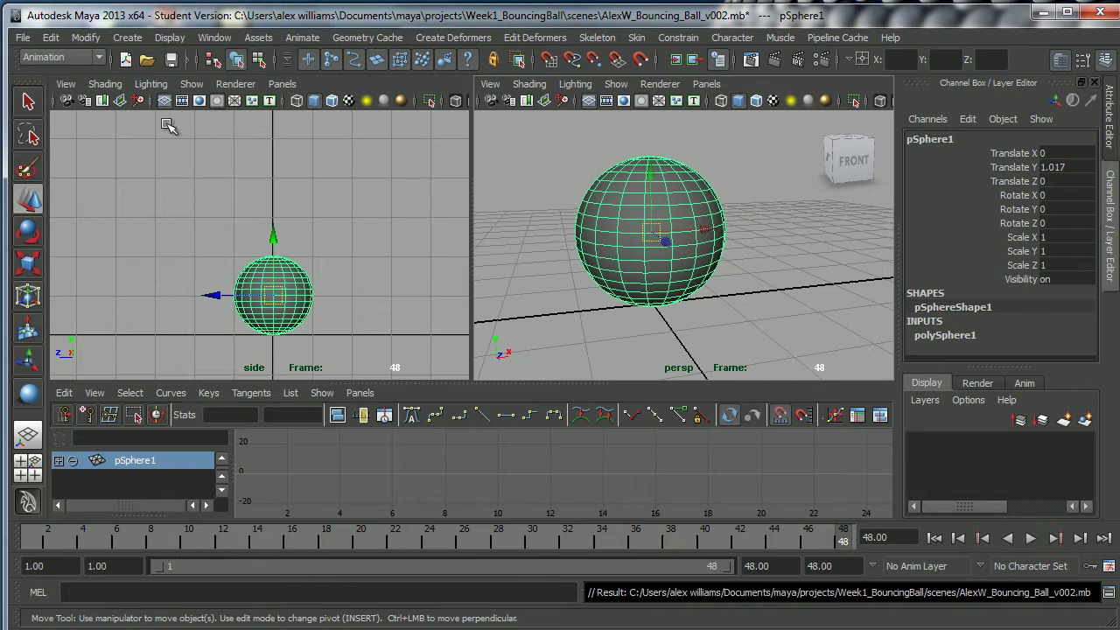
Step: Open the Bouncing_Ball_v002 scene from the project's scenes folder, discarding unsaved changes in the current scene
click(26, 38)
click(52, 79)
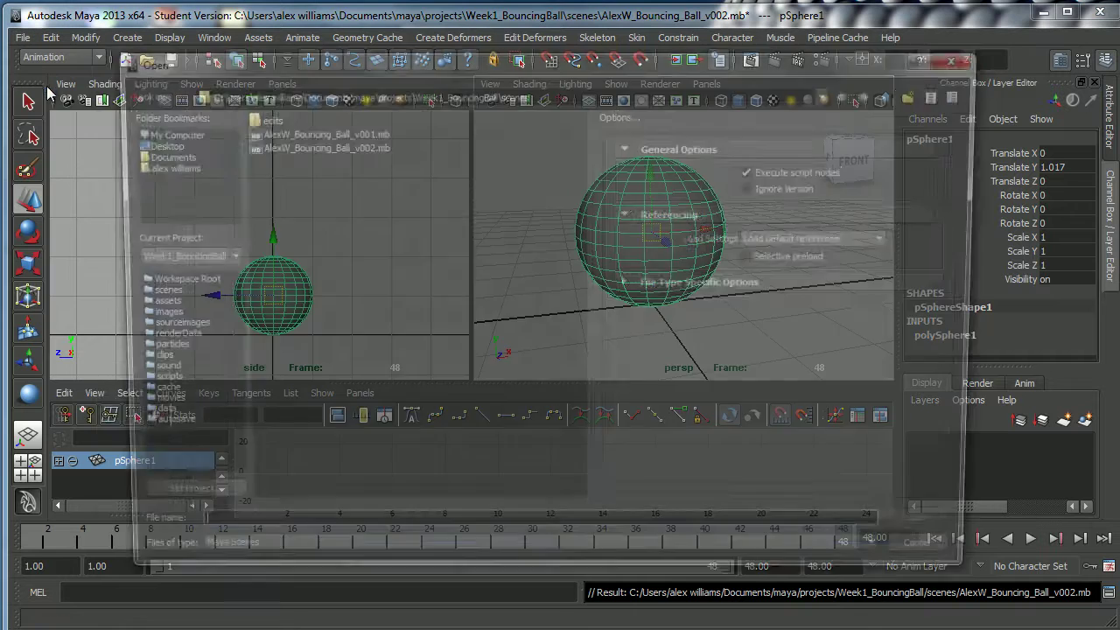
click(333, 131)
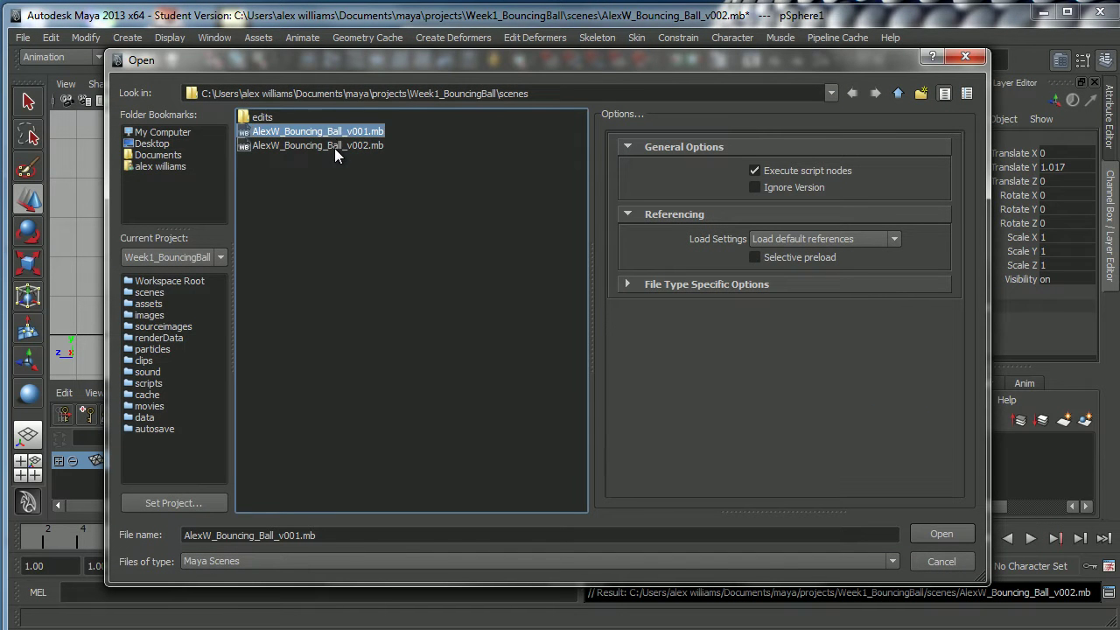
click(334, 146)
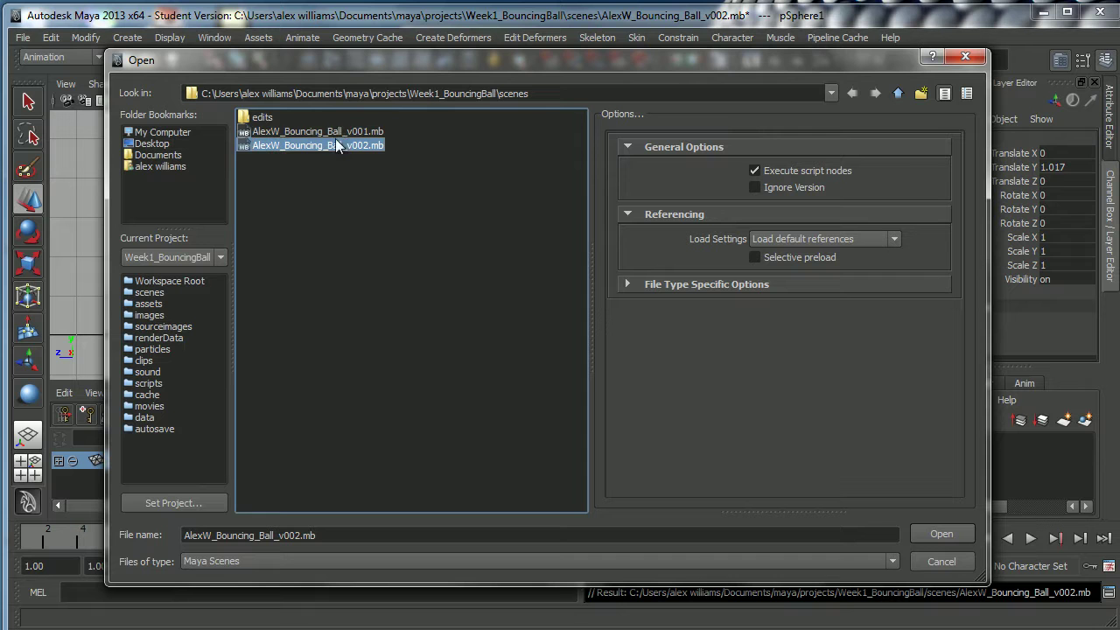
click(338, 133)
click(339, 146)
click(339, 133)
double_click(346, 145)
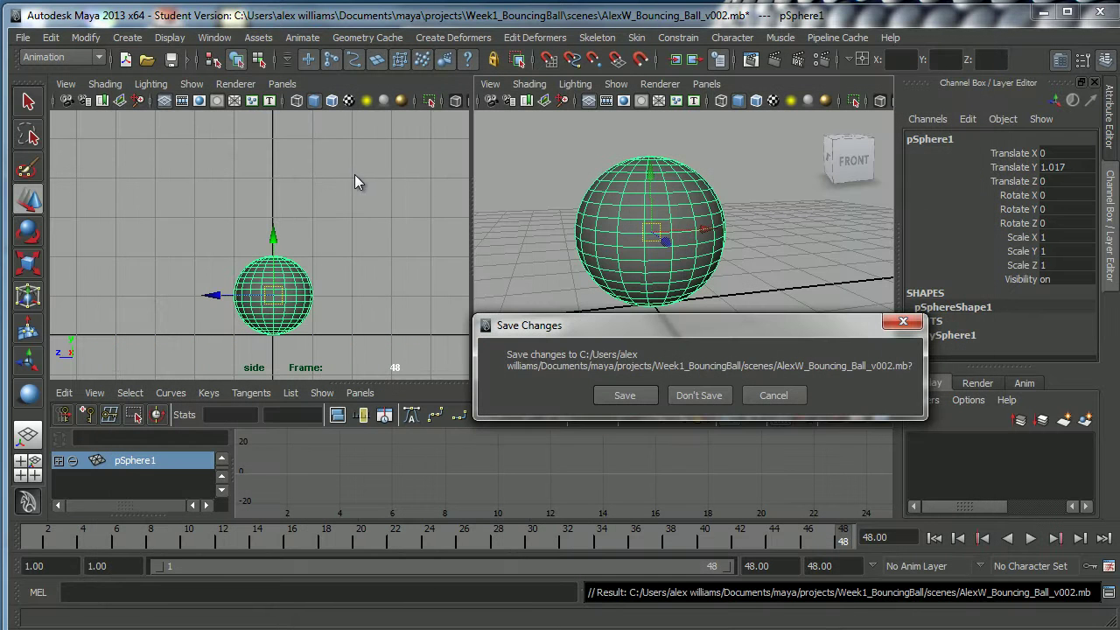
click(697, 394)
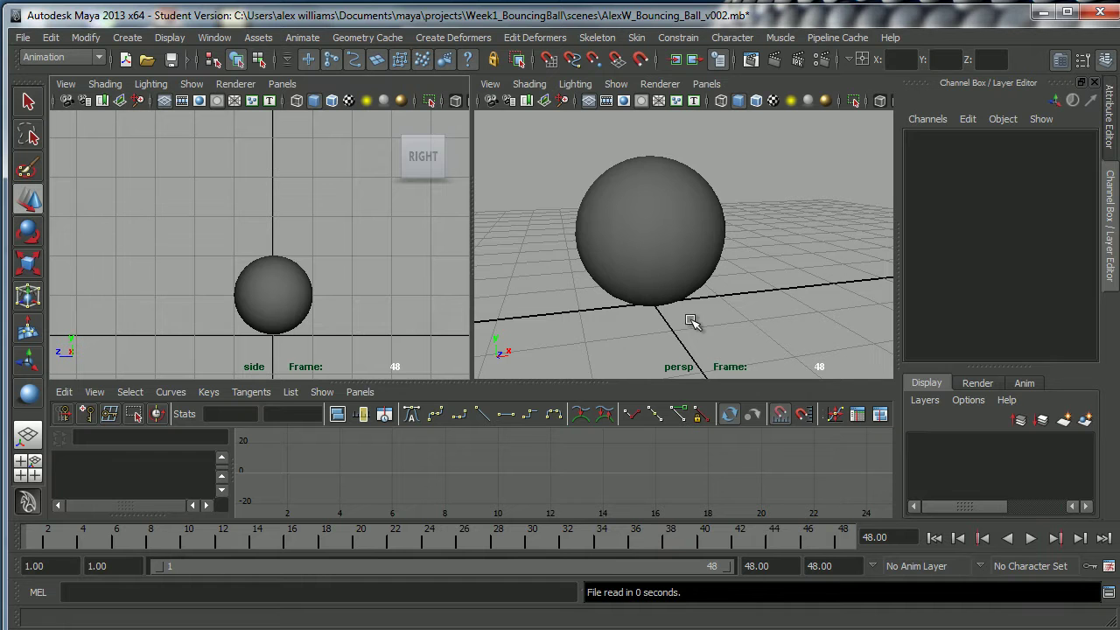
Step: Select the sphere in the perspective view of the reopened scene
alt+drag(691, 322, 687, 293)
click(678, 261)
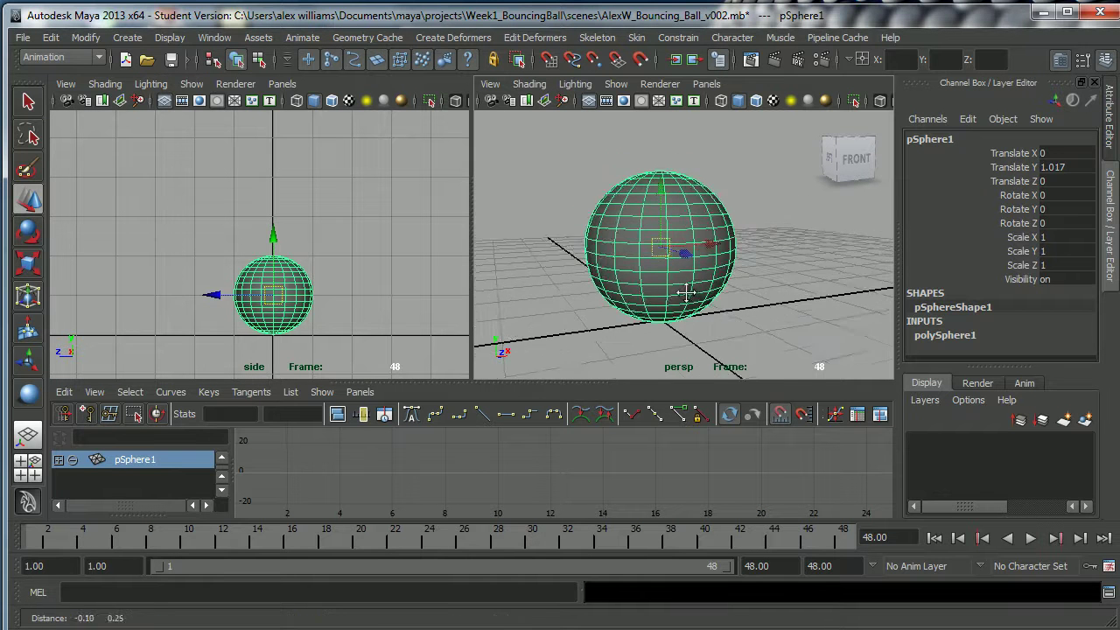
alt+right_drag(687, 293, 652, 280)
alt+middle_drag(652, 279, 674, 283)
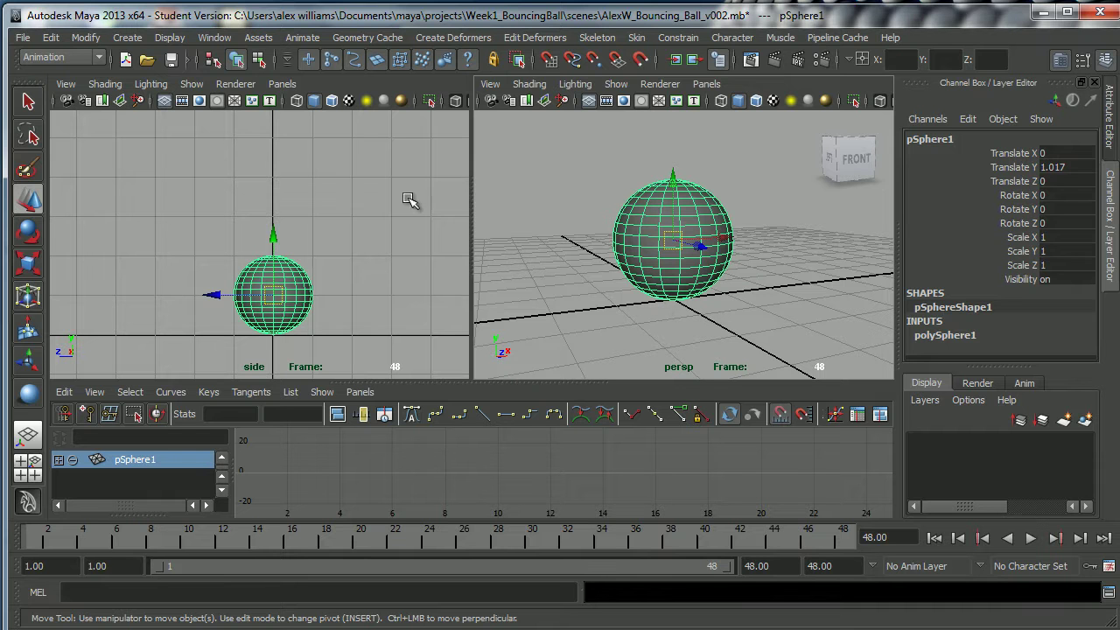
Step: Examine the Week1_BouncingBall project folders and its scenes folder in the Open dialog, and leave without opening a scene
click(23, 37)
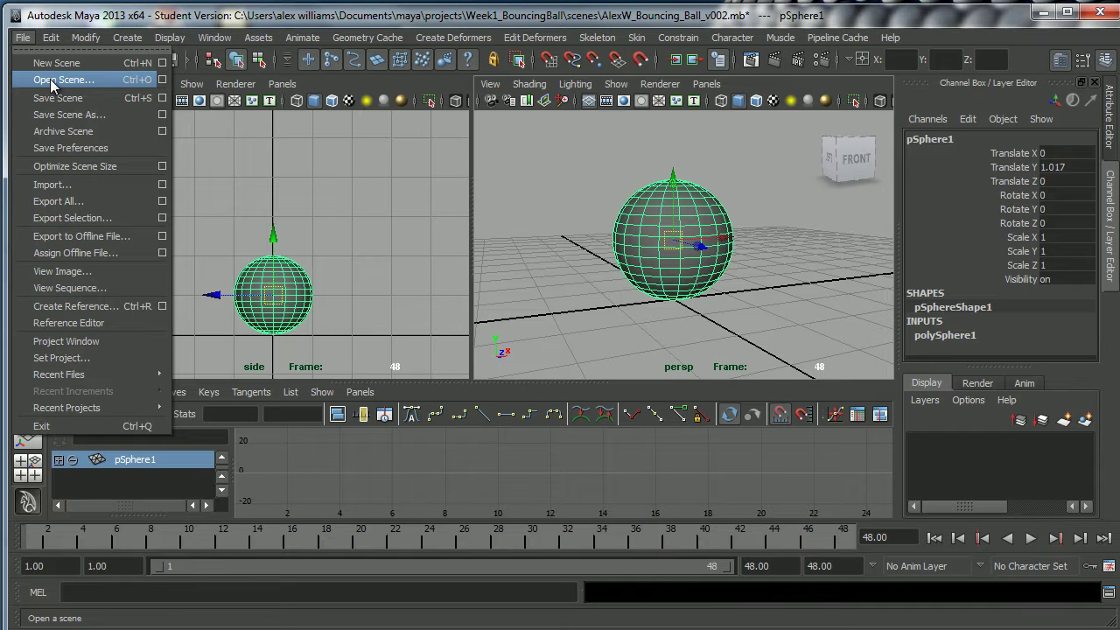
click(51, 78)
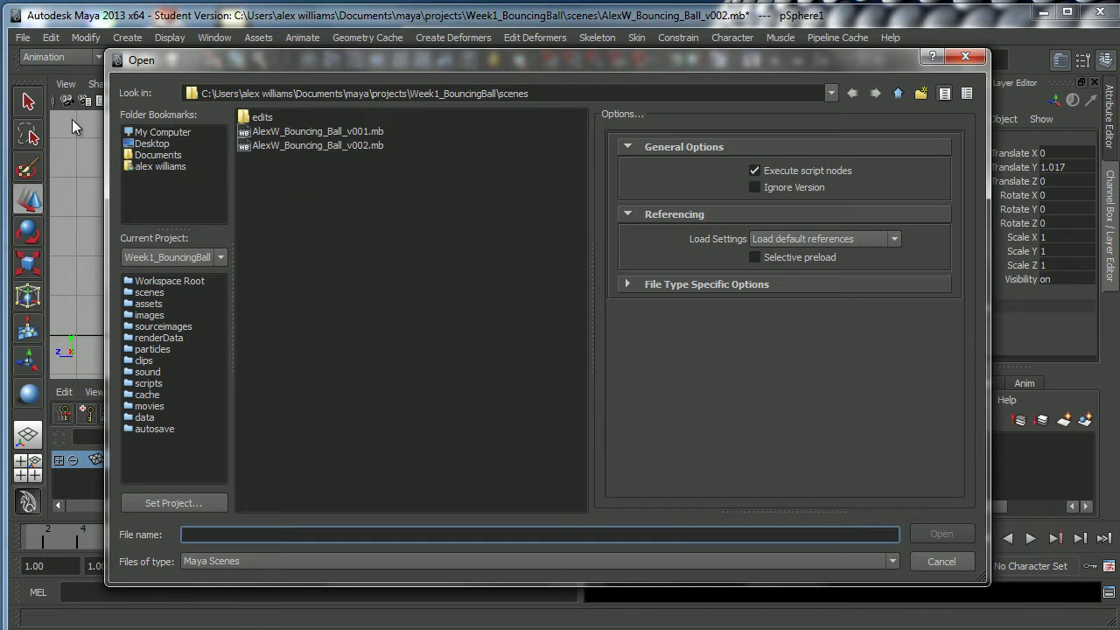
click(898, 94)
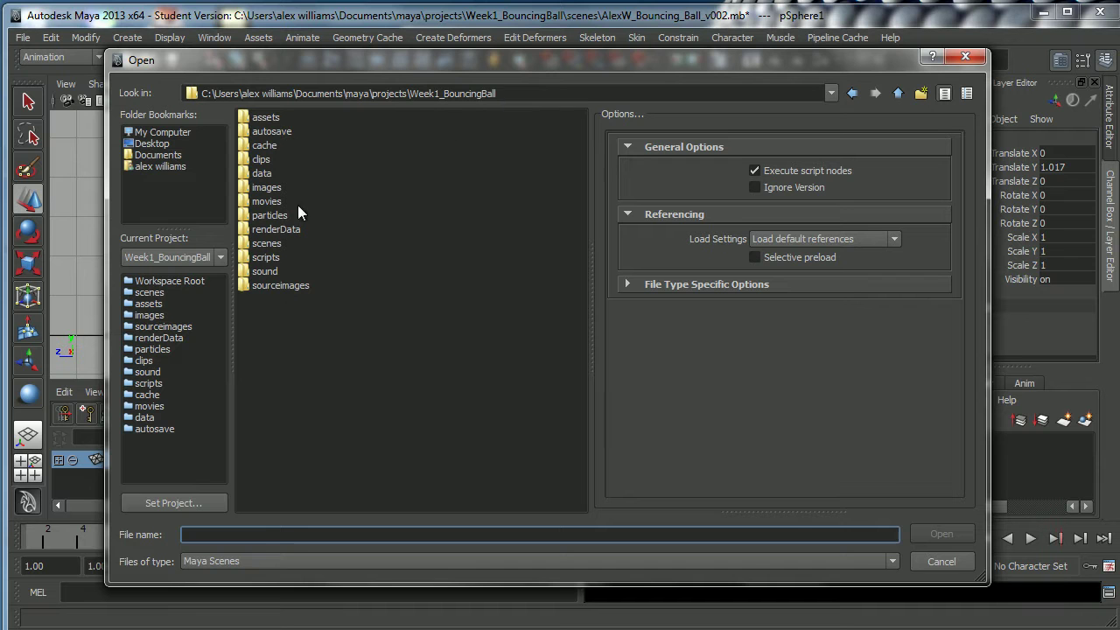
double_click(246, 243)
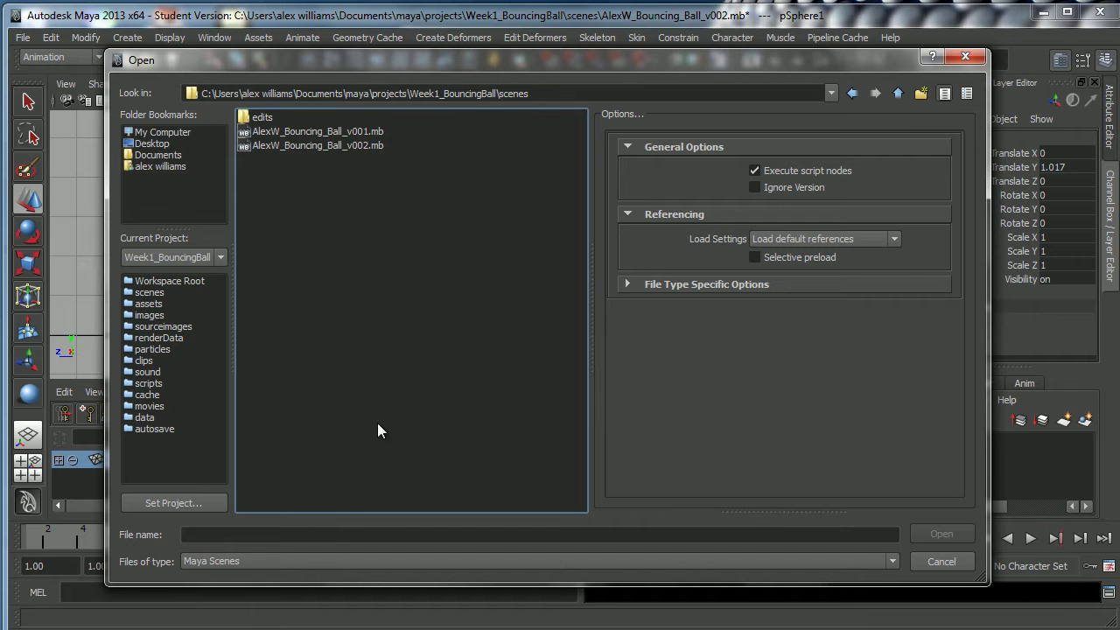
click(927, 559)
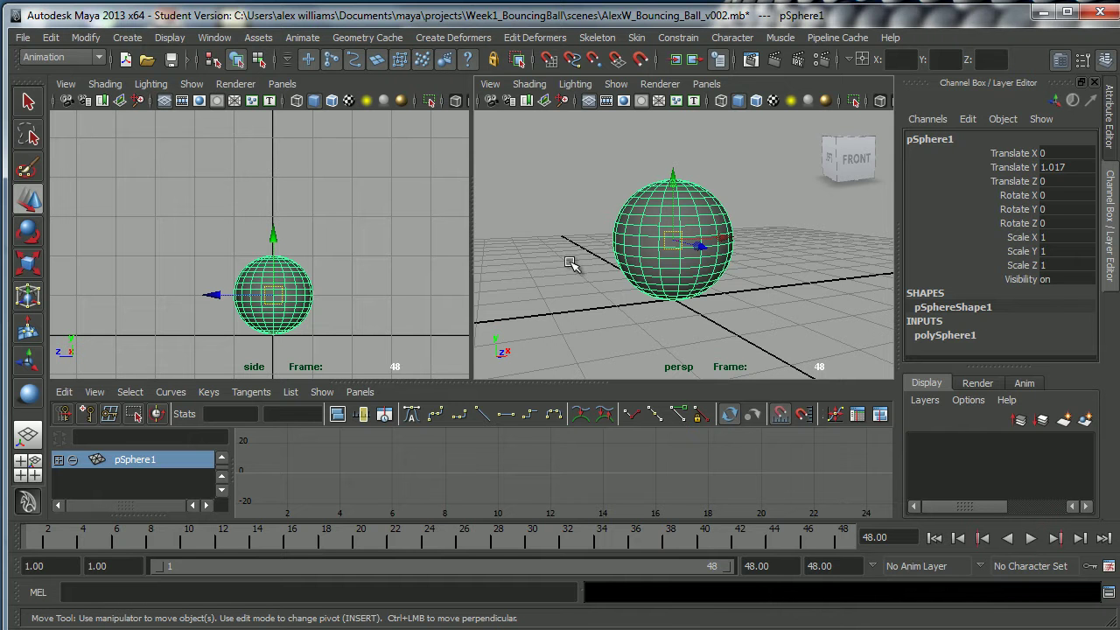
mouse_move(570, 260)
alt+mouse_down()
mouse_move(592, 260)
mouse_move(572, 262)
alt+mouse_up()
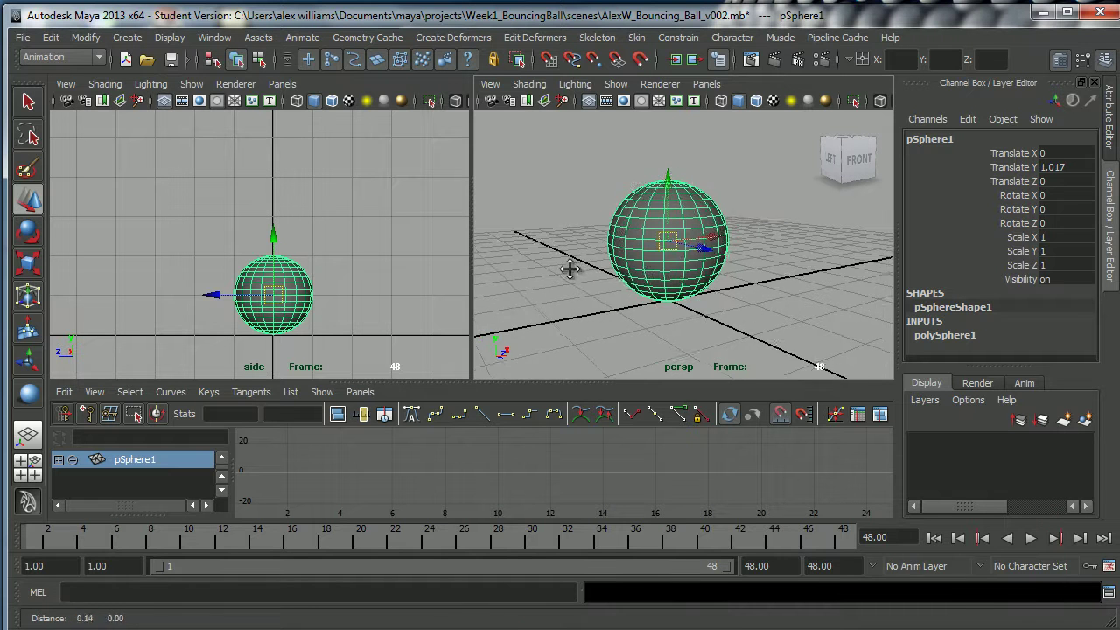
alt+right_drag(572, 262, 602, 273)
alt+drag(602, 273, 594, 283)
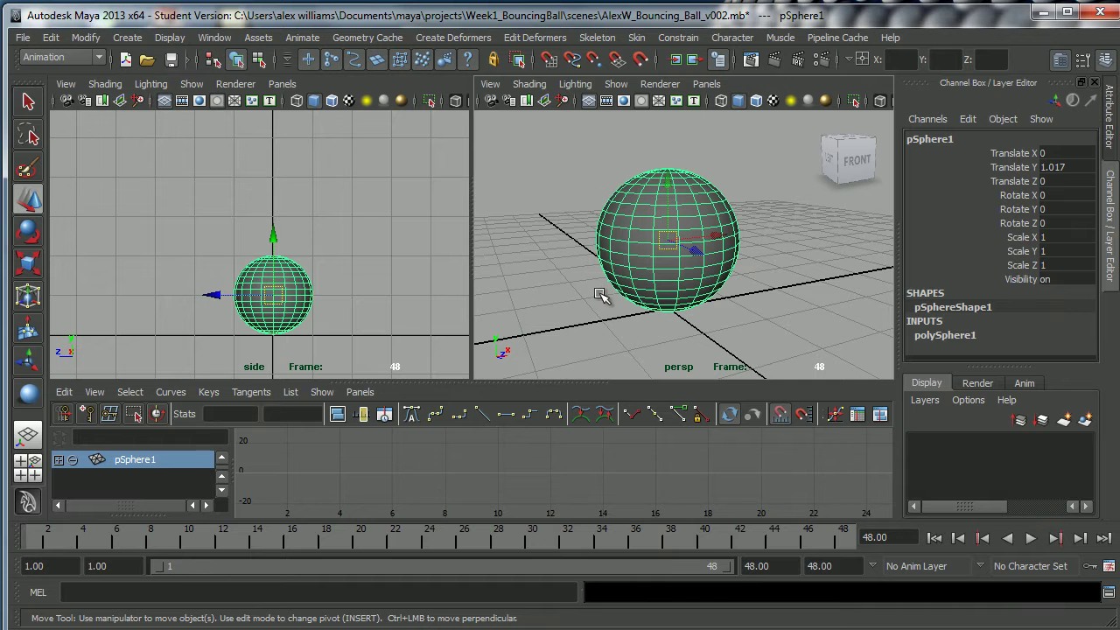